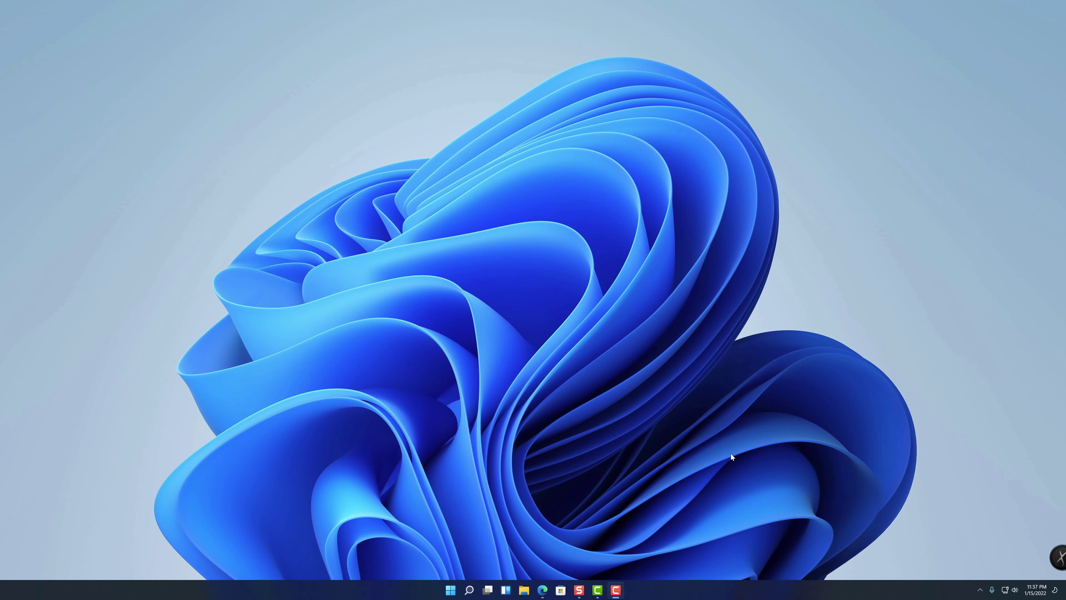
# Restore the KB 86069 article and highlight the SMB protocol, path-not-exported error and engineering-investigating lines
pyautogui.click(542, 590)
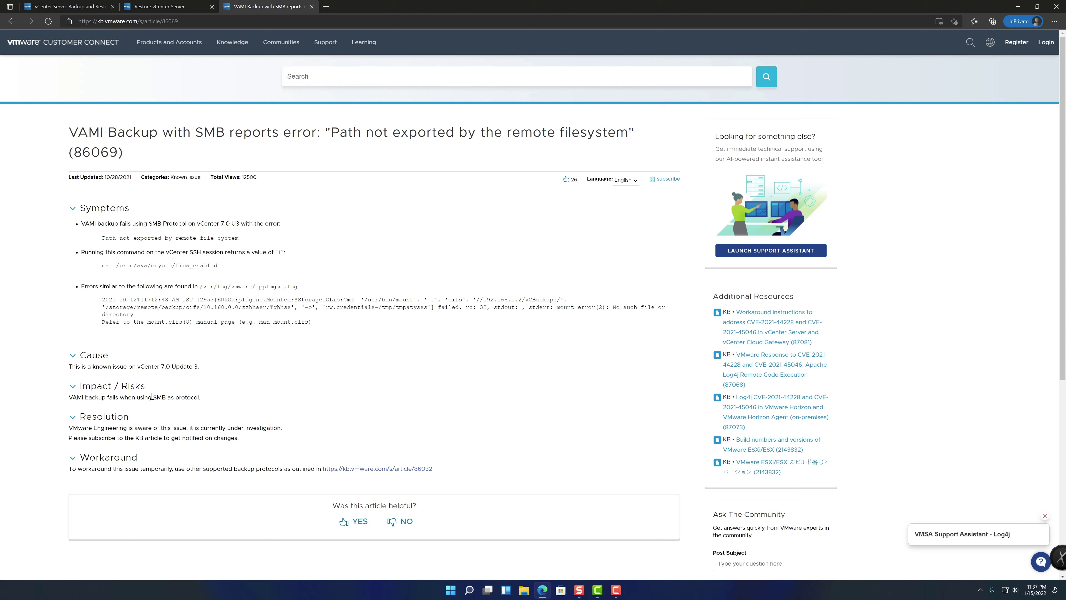
pyautogui.moveTo(152, 397); pyautogui.dragTo(201, 398)
pyautogui.moveTo(101, 238); pyautogui.dragTo(254, 242)
pyautogui.click(340, 247)
pyautogui.moveTo(68, 428); pyautogui.dragTo(293, 432)
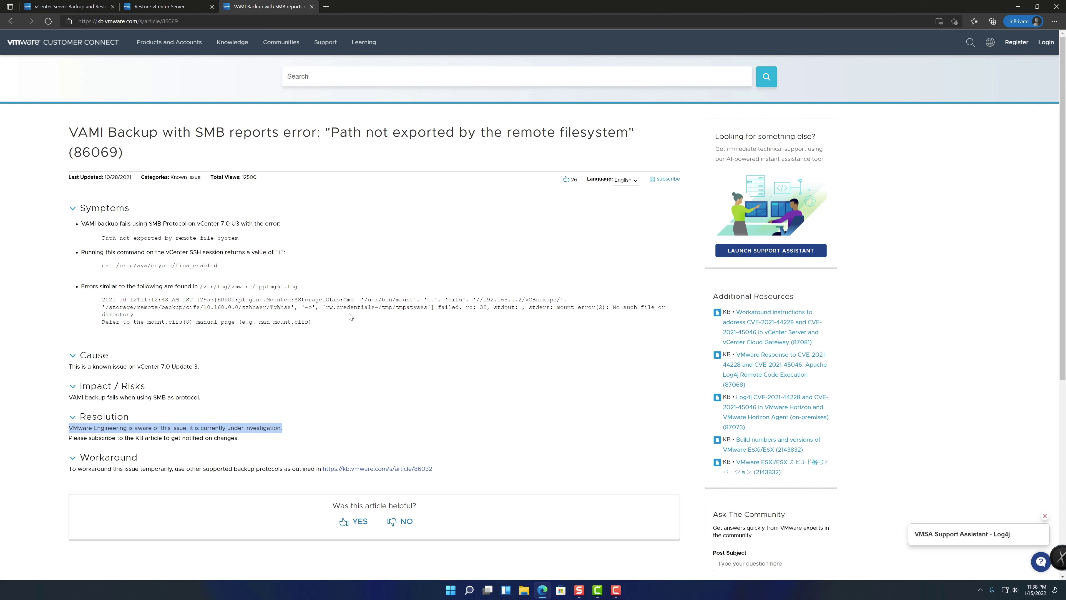
# Open a new private tab and load ma-vcenter.corp.local:5480
pyautogui.click(326, 6)
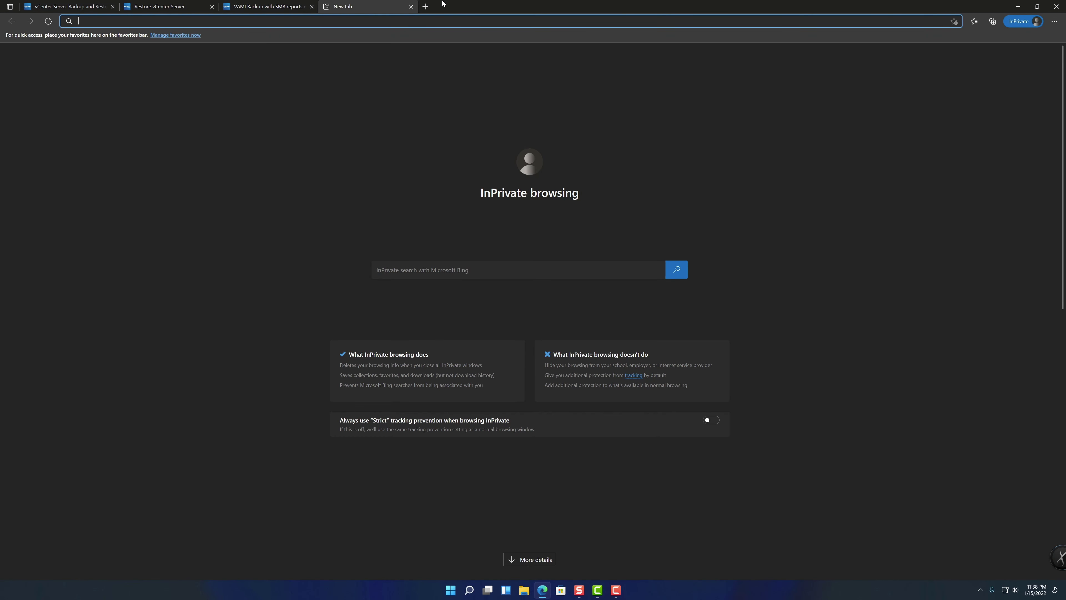
pyautogui.write('ma-vce')
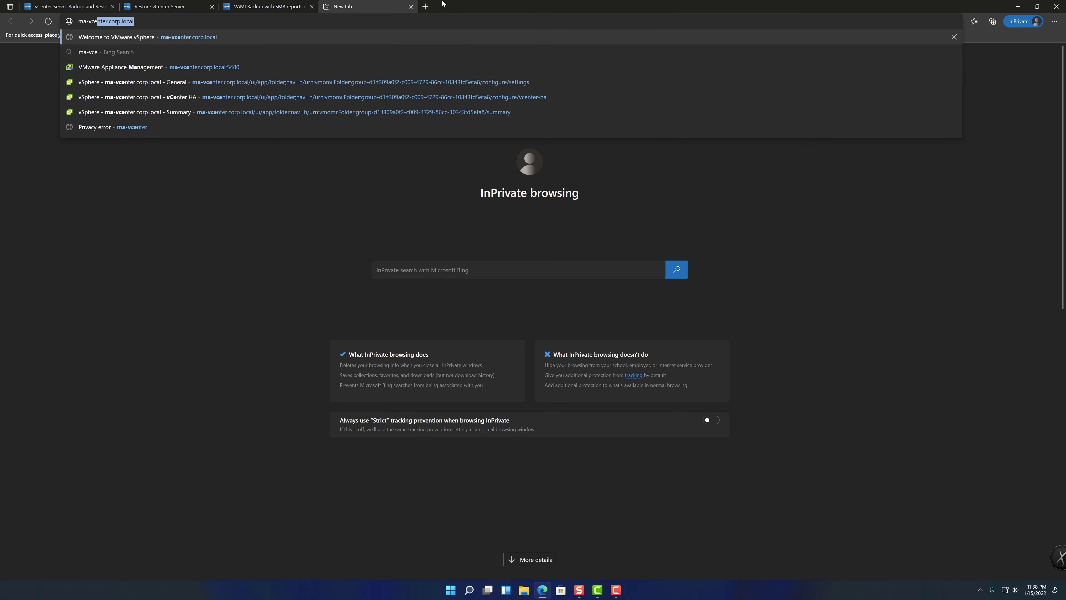
pyautogui.press('End')
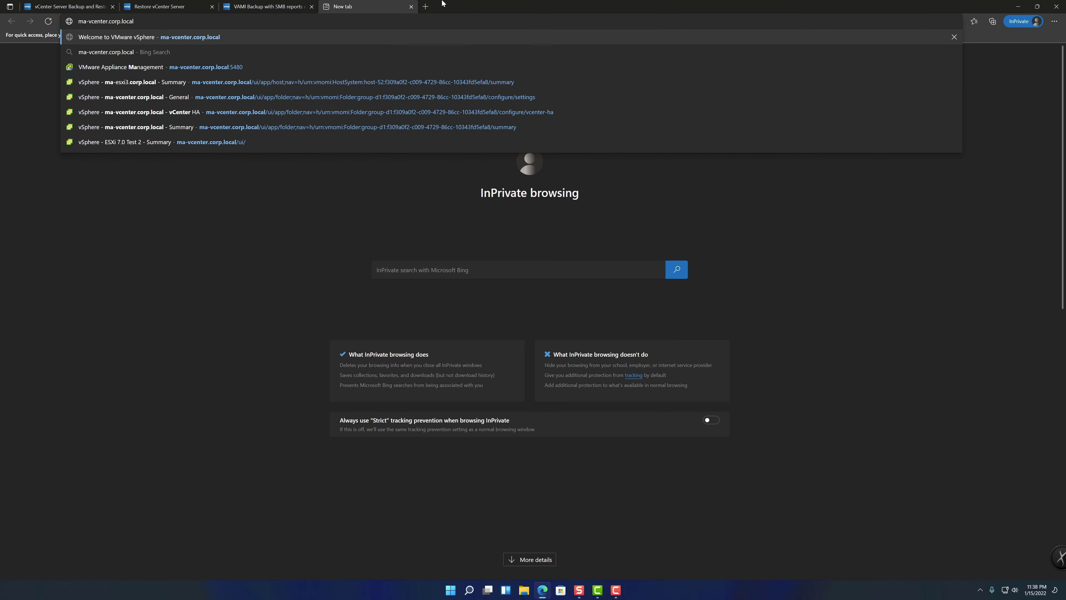
pyautogui.write(':5480')
pyautogui.press('Return')
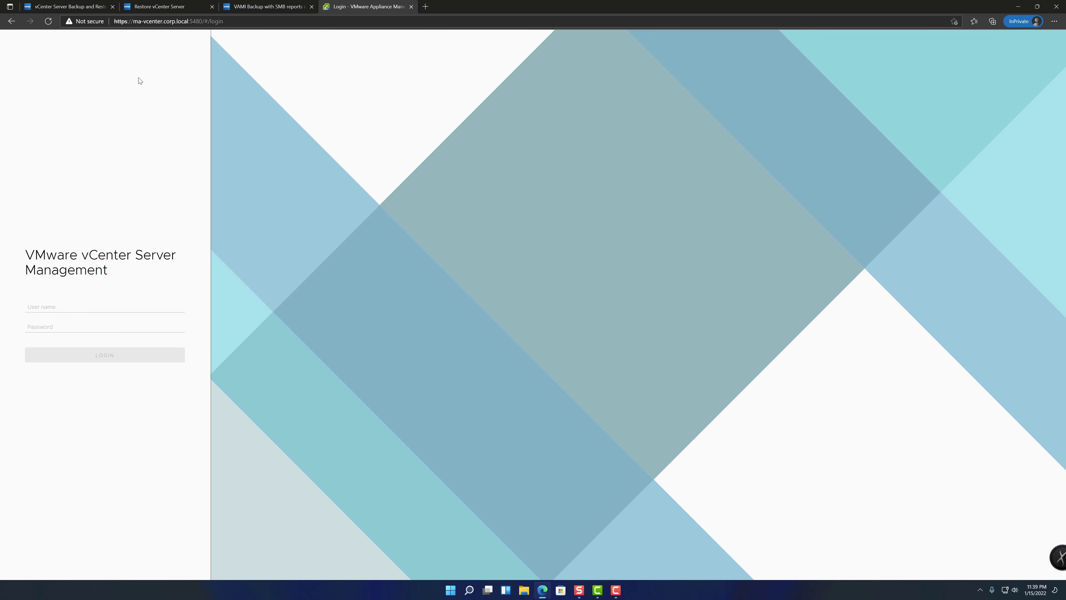
# Log in as root with the account password to reach the appliance Summary page
pyautogui.click(42, 312)
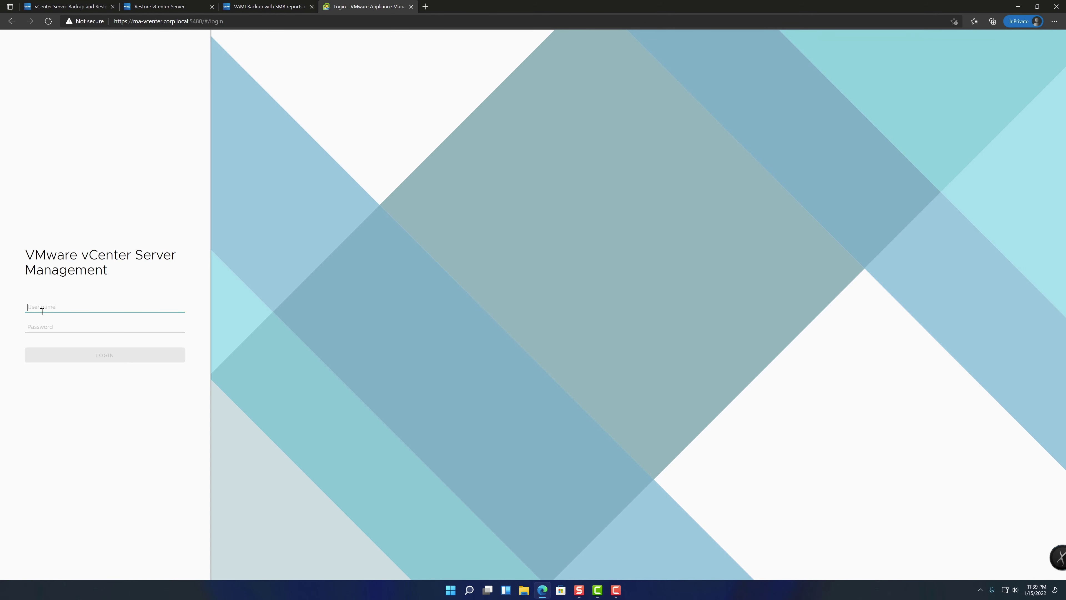
pyautogui.write('root')
pyautogui.press('Tab')
pyautogui.write('VMw')
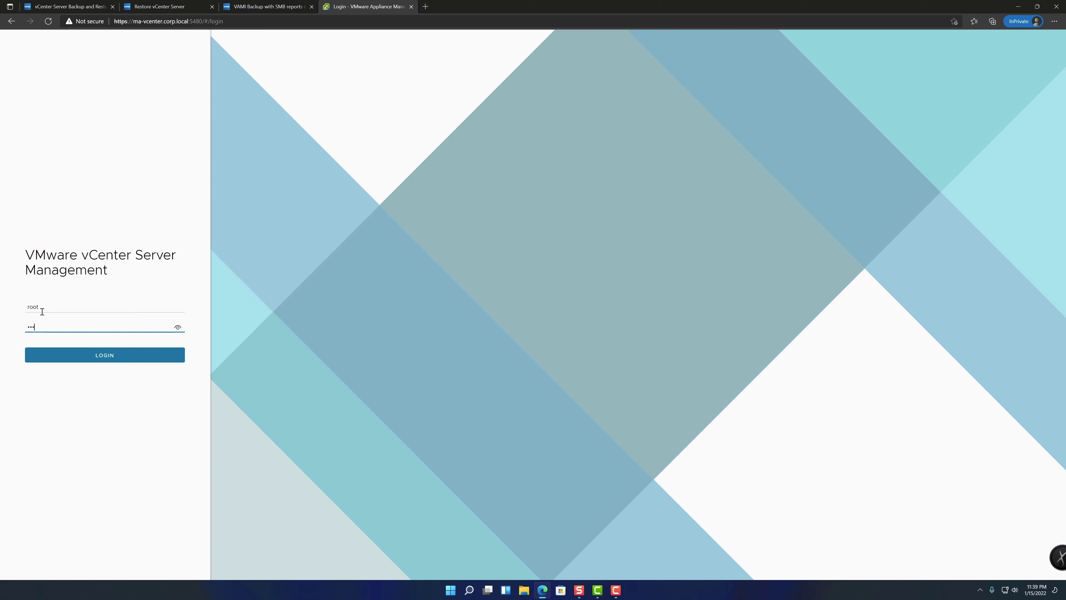
pyautogui.write('are1!')
pyautogui.press('Return')
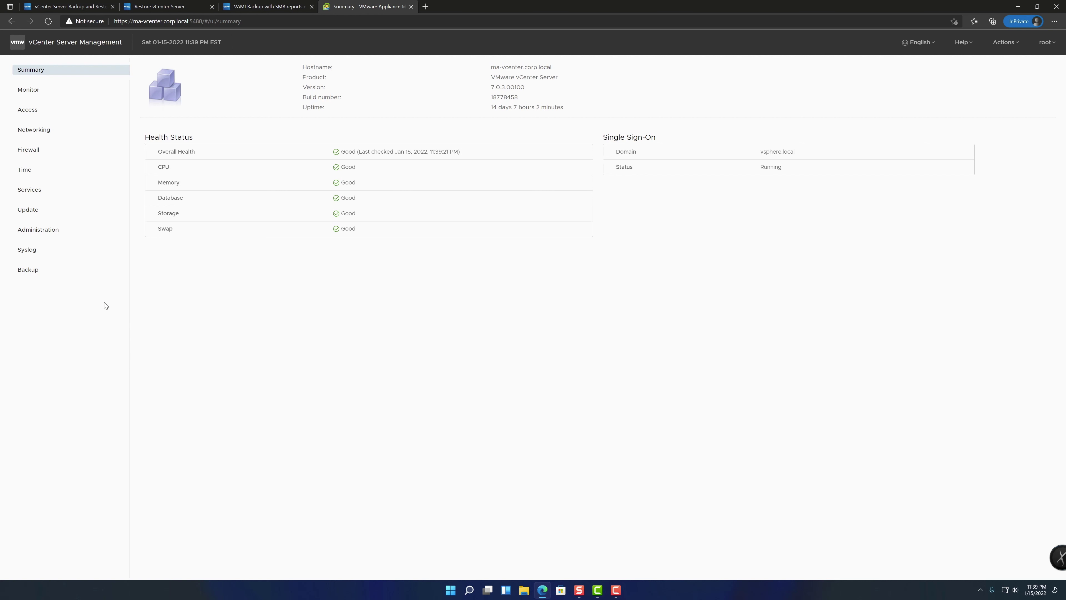
pyautogui.click(39, 231)
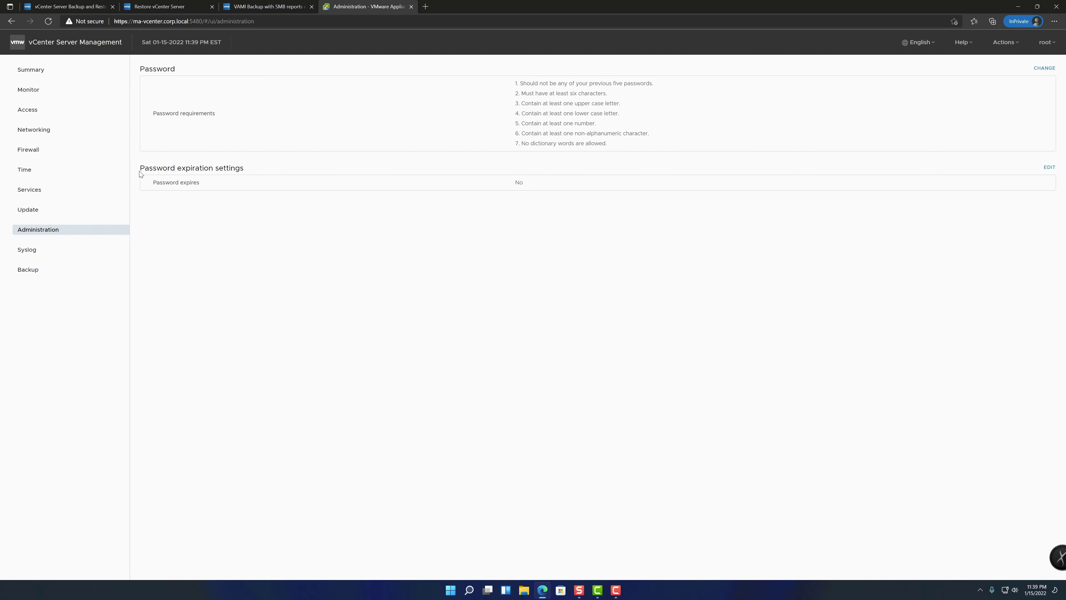
pyautogui.moveTo(149, 184); pyautogui.dragTo(822, 187)
pyautogui.click(506, 184)
pyautogui.click(50, 74)
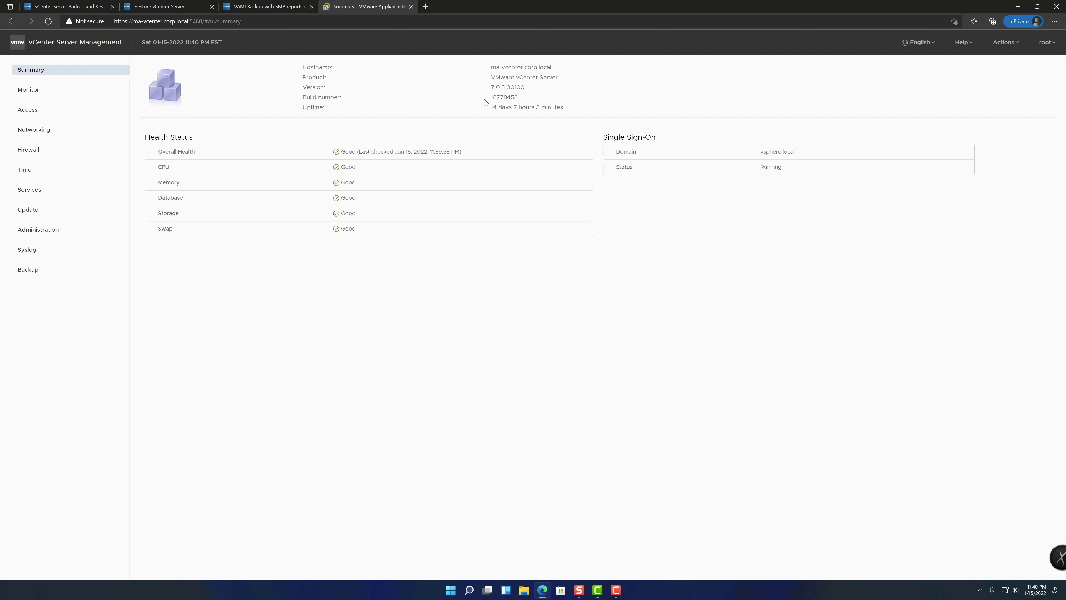
# Open the Backup page and highlight the total count of 227 backups
pyautogui.click(45, 273)
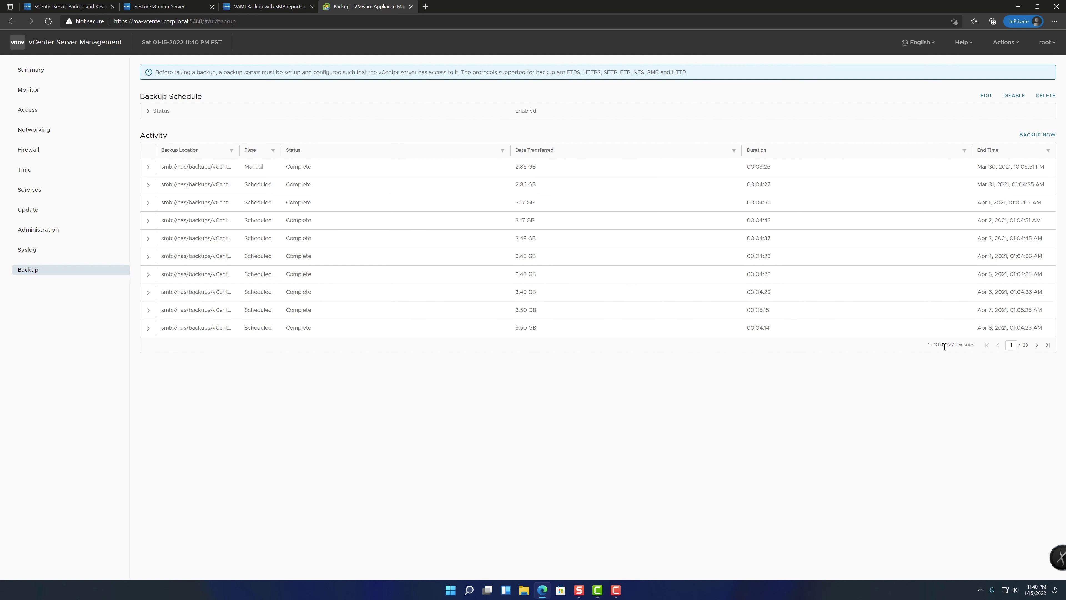
pyautogui.moveTo(948, 344); pyautogui.dragTo(980, 346)
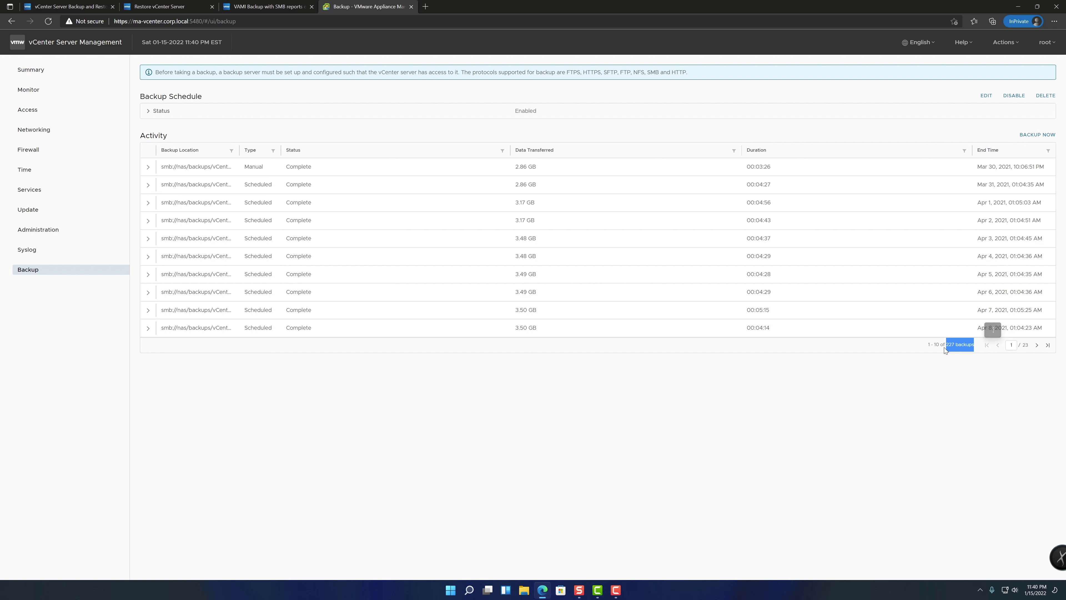
pyautogui.click(921, 348)
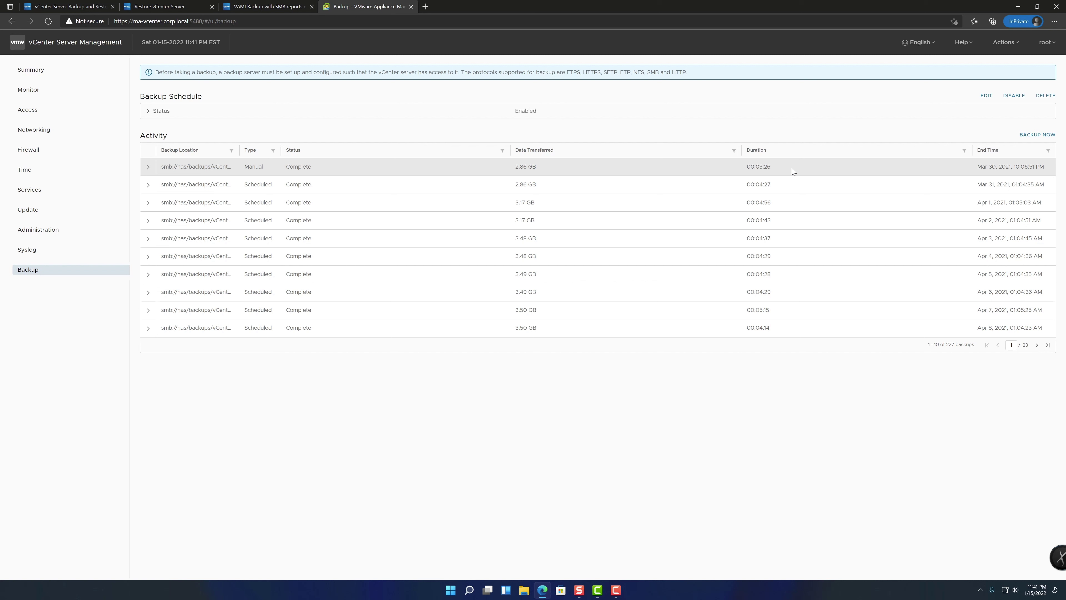
# Sort backup activity by End Time, newest first, and check why the Jan 14 backup failed
pyautogui.click(988, 152)
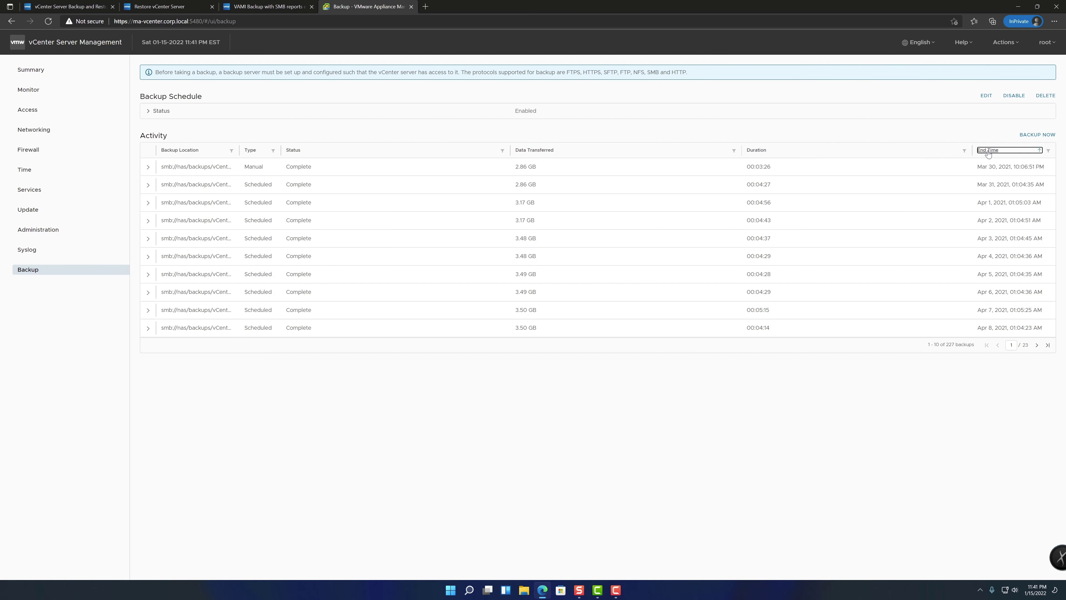
pyautogui.click(990, 152)
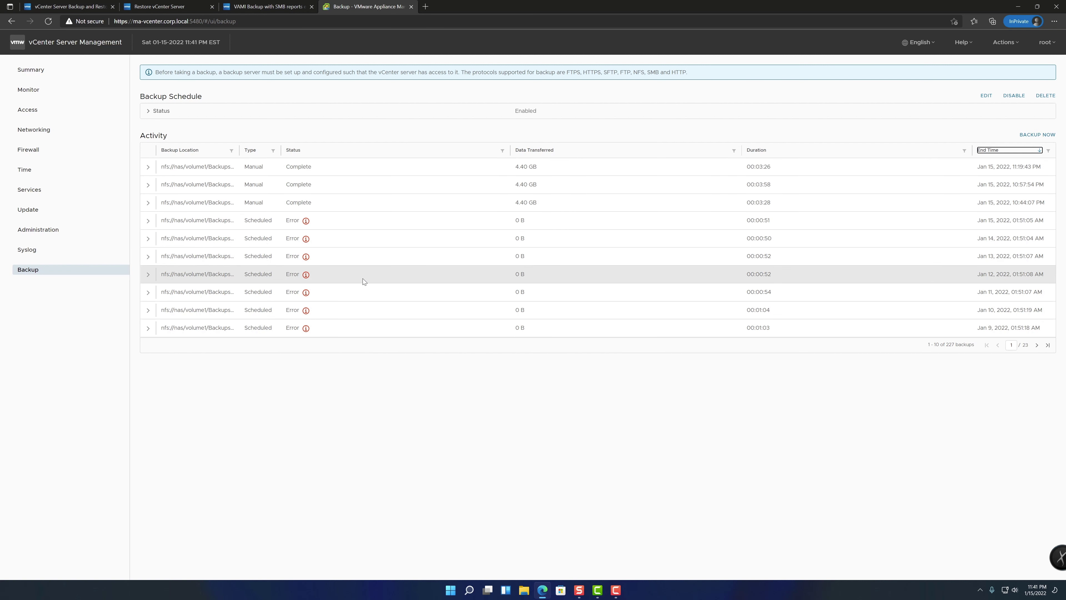
pyautogui.click(305, 238)
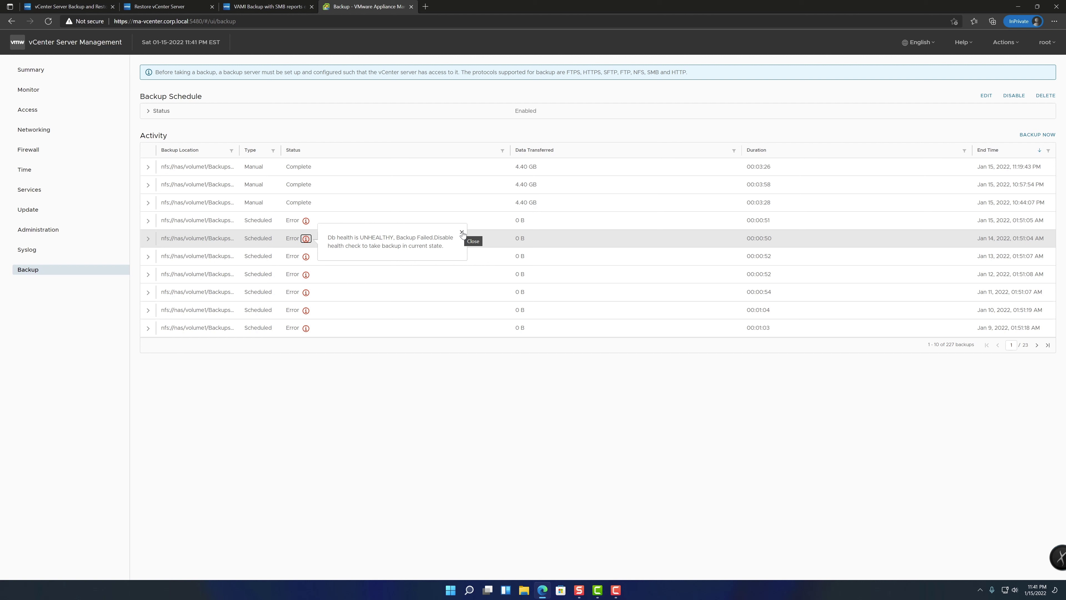
pyautogui.click(462, 232)
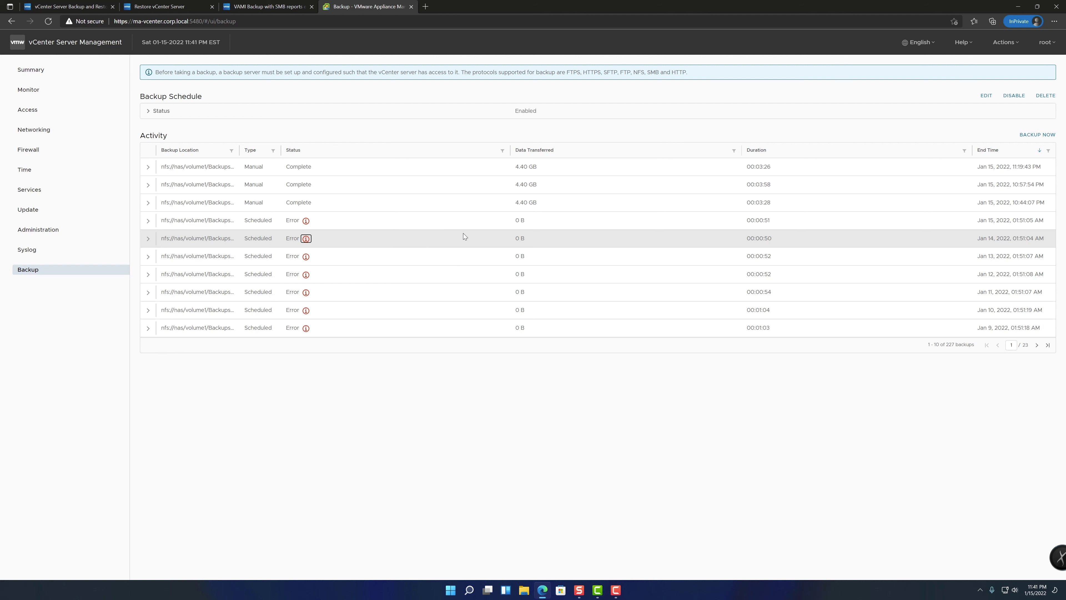
# Glance at the third manual backup's details, then read and dismiss the Jan 15 failure message
pyautogui.click(148, 203)
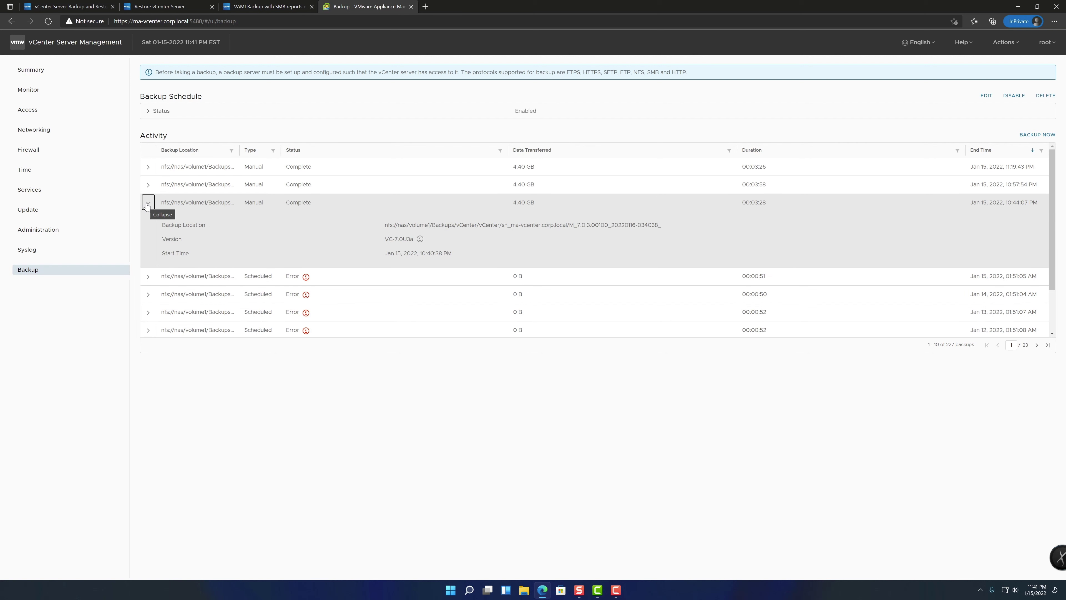
pyautogui.click(148, 203)
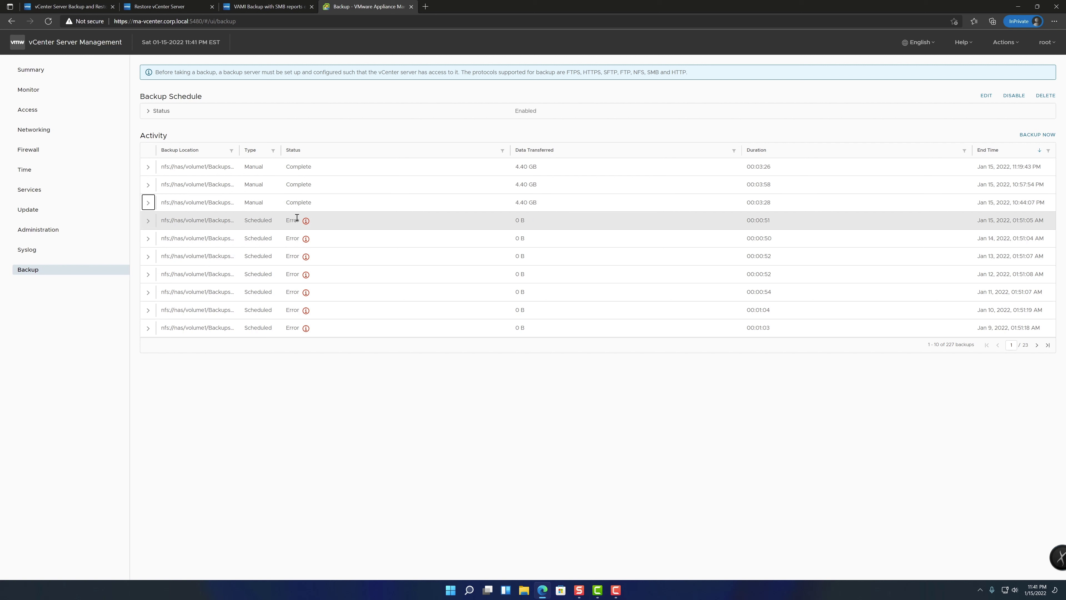
pyautogui.click(306, 221)
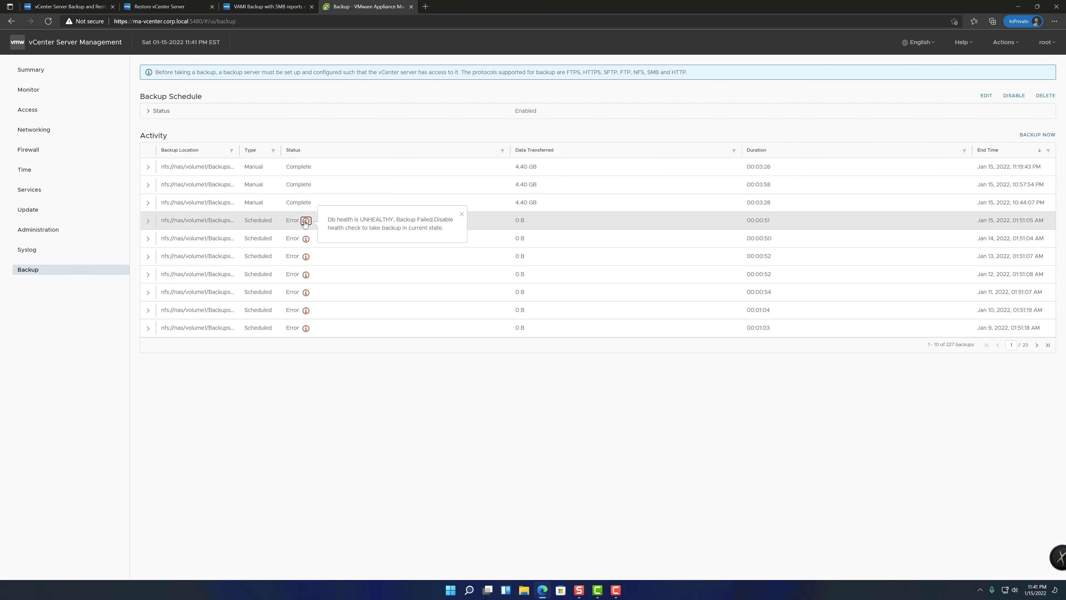
pyautogui.click(462, 215)
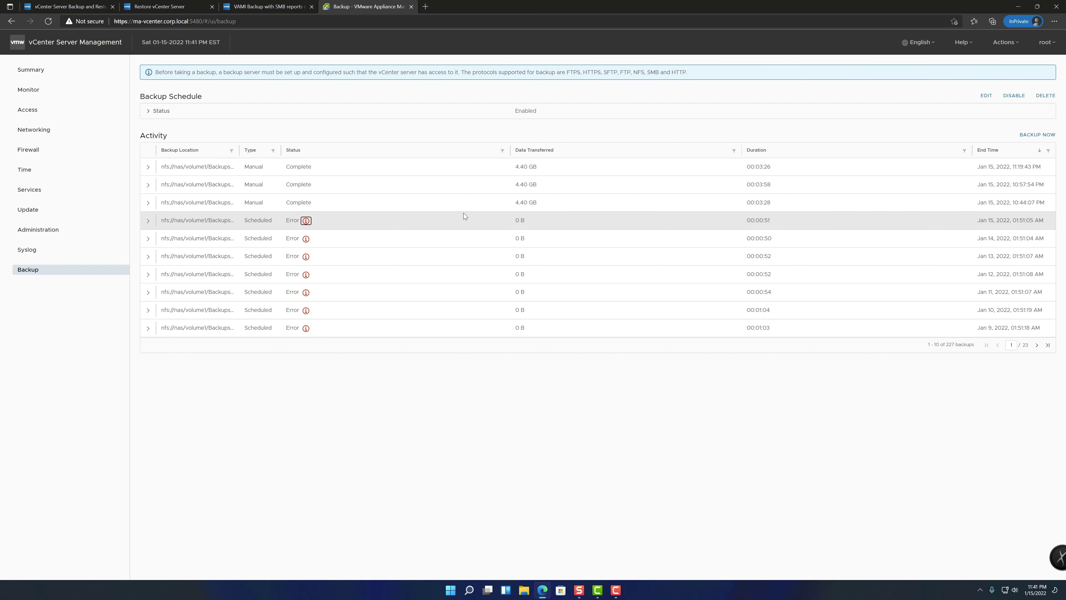
pyautogui.click(1035, 347)
pyautogui.click(1035, 347)
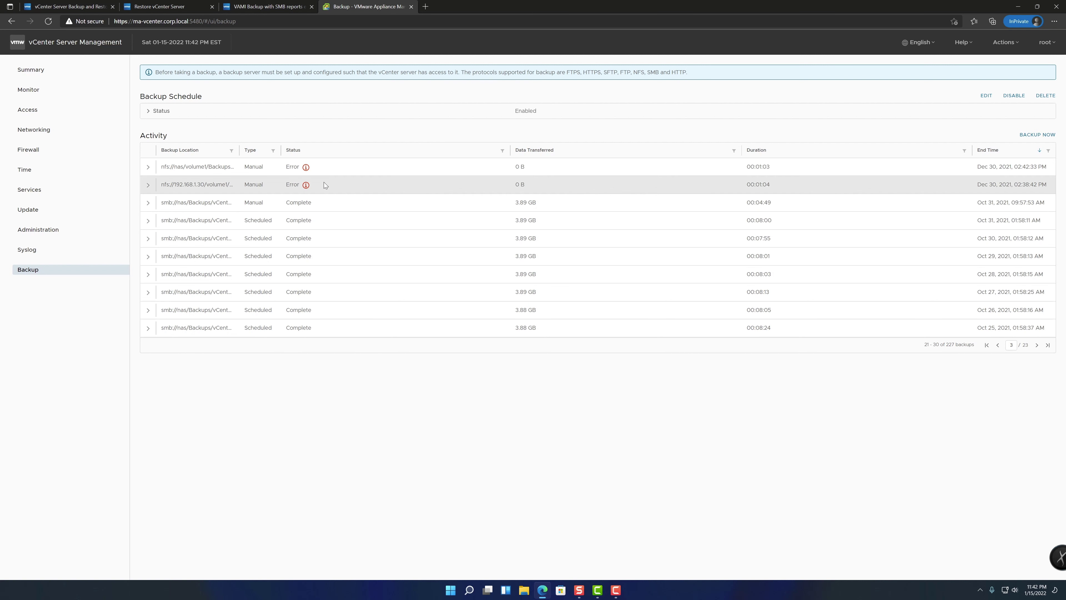
pyautogui.click(306, 185)
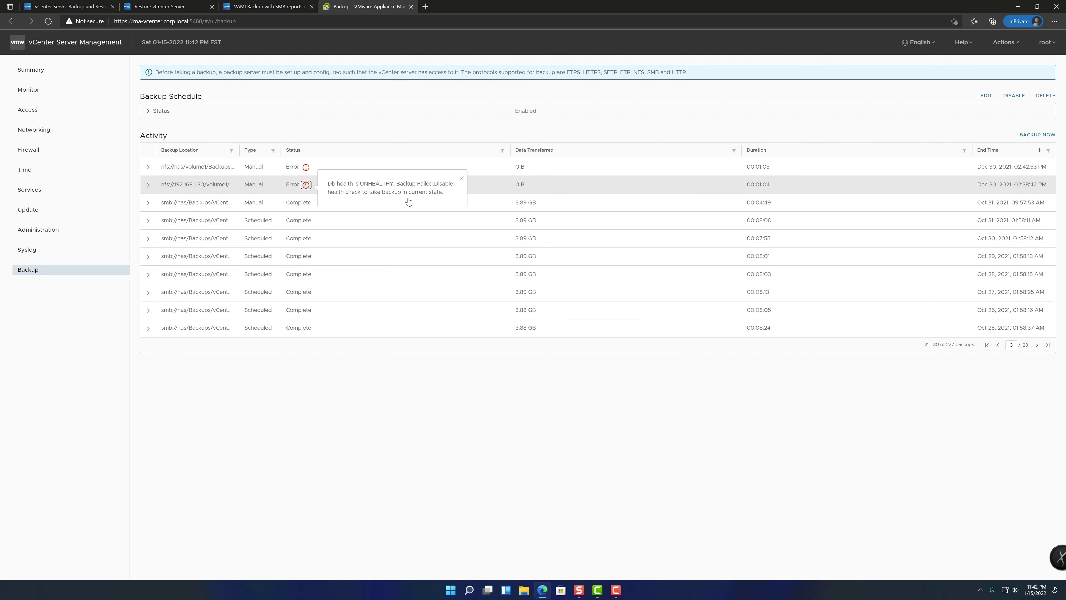
pyautogui.click(1037, 348)
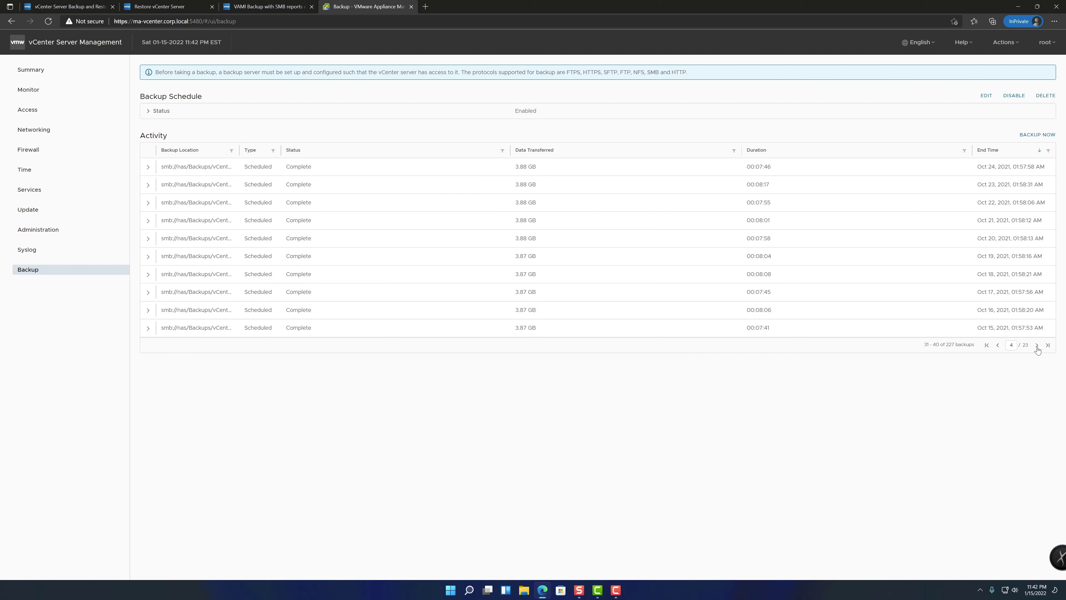
pyautogui.click(1038, 349)
pyautogui.click(1037, 348)
pyautogui.click(1037, 348)
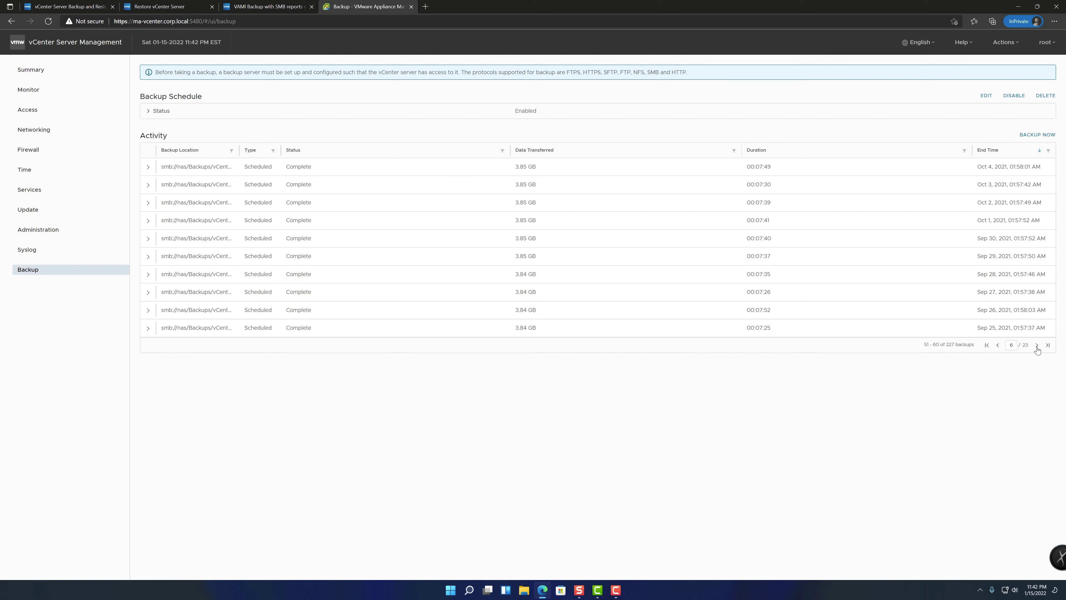
pyautogui.click(1037, 349)
pyautogui.click(1037, 349)
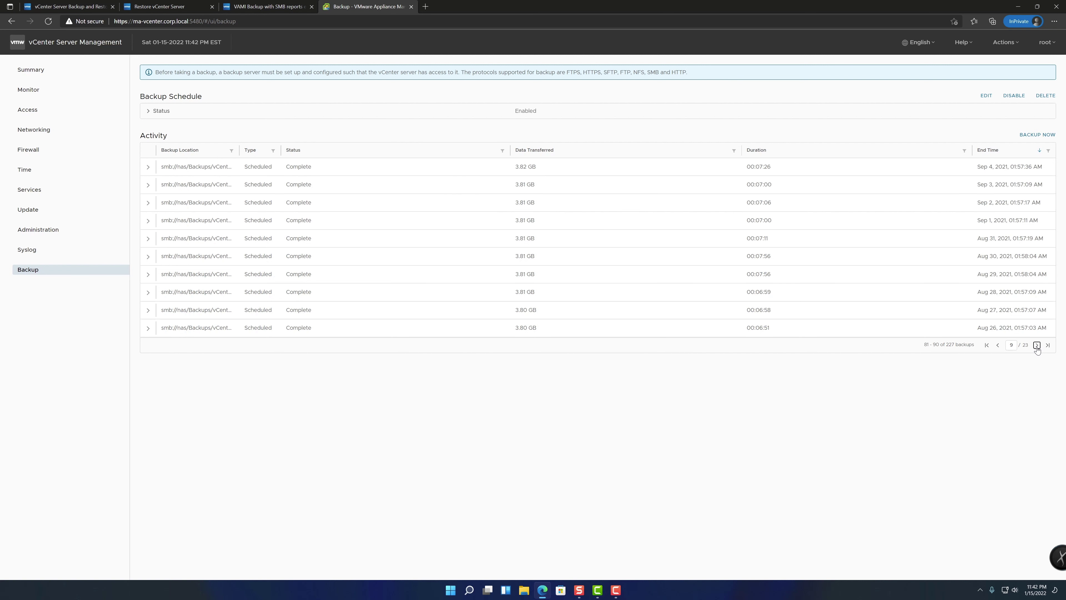
pyautogui.click(998, 345)
pyautogui.click(998, 345)
pyautogui.click(998, 345)
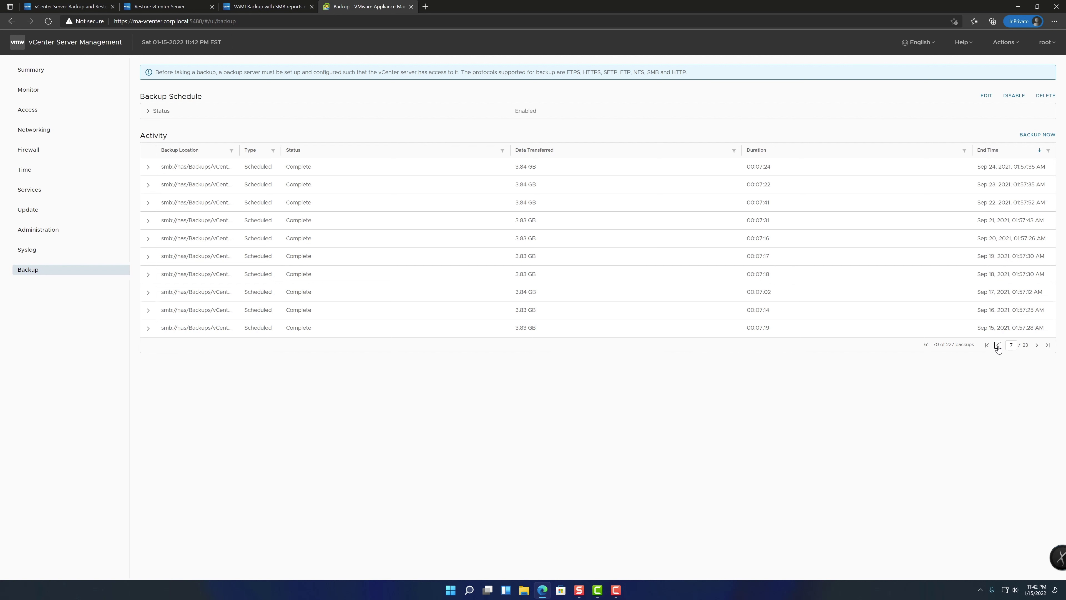
pyautogui.click(998, 345)
pyautogui.click(998, 345)
pyautogui.click(998, 345)
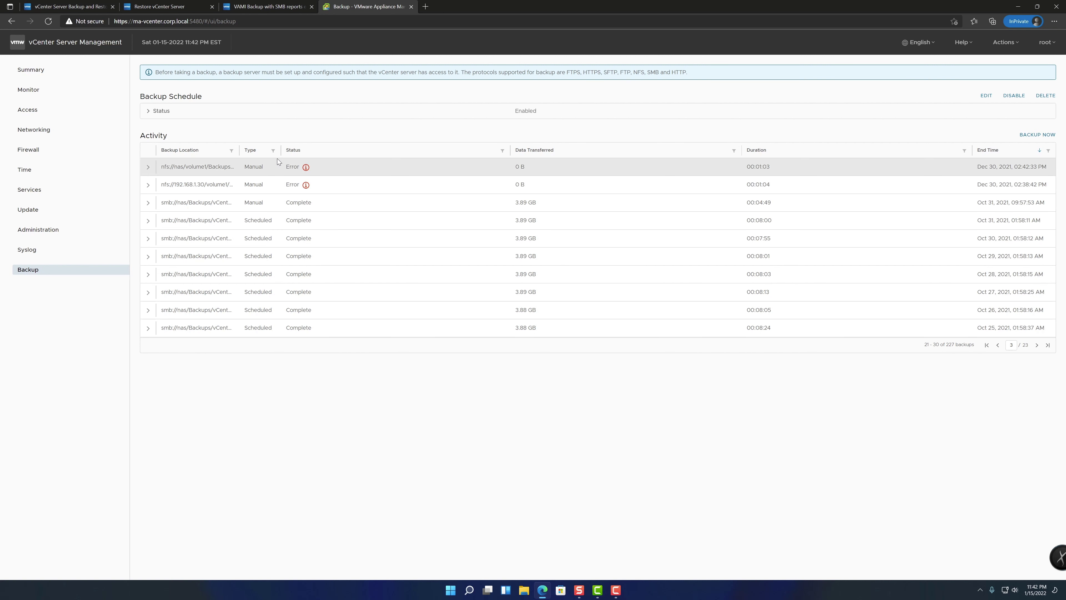
pyautogui.click(998, 345)
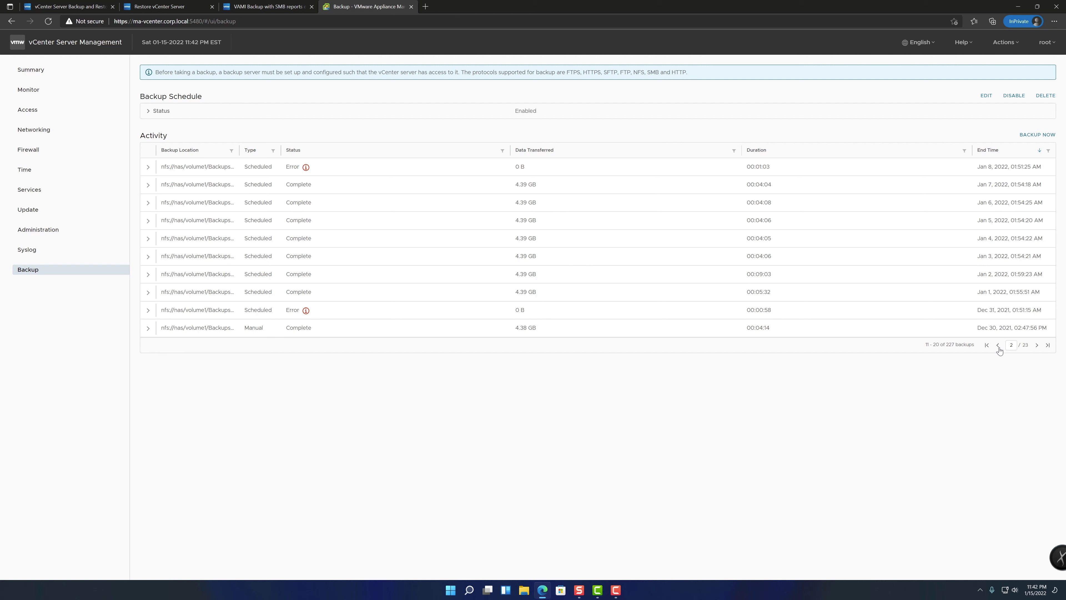
pyautogui.click(998, 345)
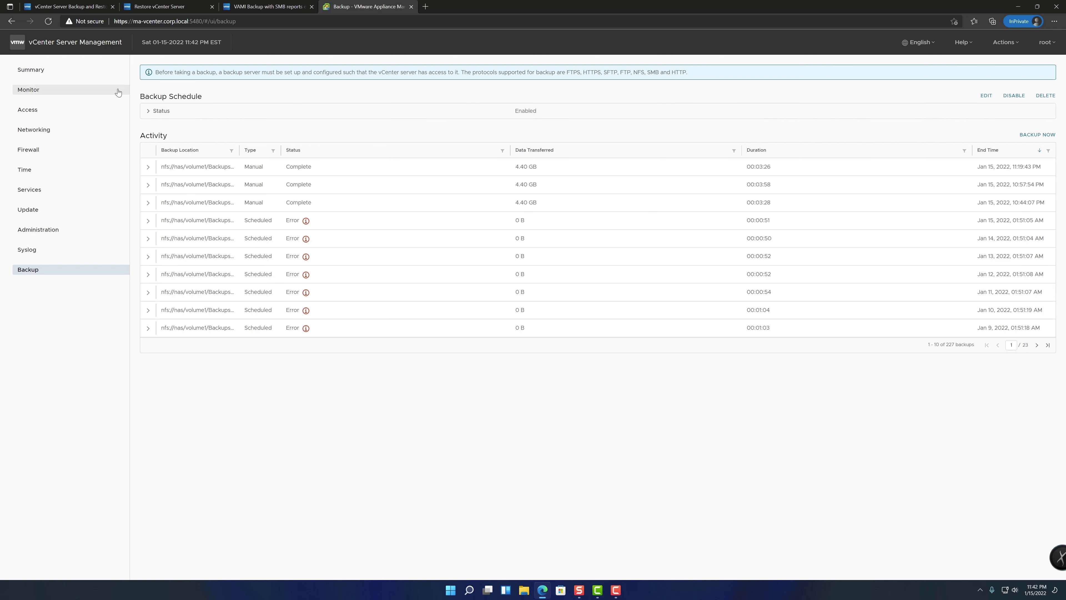
# Expand the Backup Schedule details and highlight the two Backup data items and 14 retained backups
pyautogui.click(149, 111)
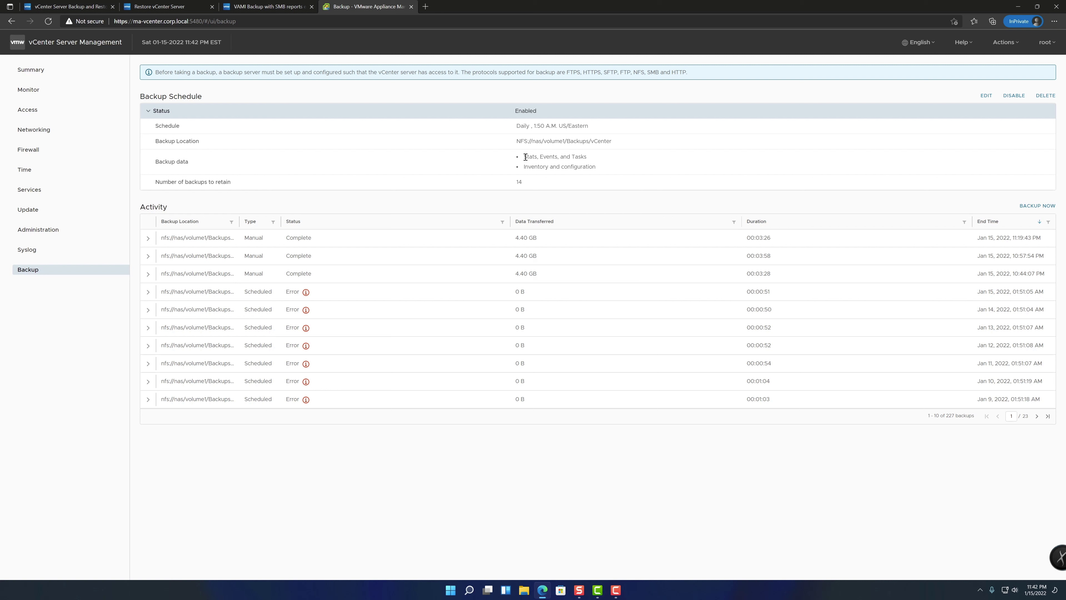
pyautogui.moveTo(525, 157); pyautogui.dragTo(623, 166)
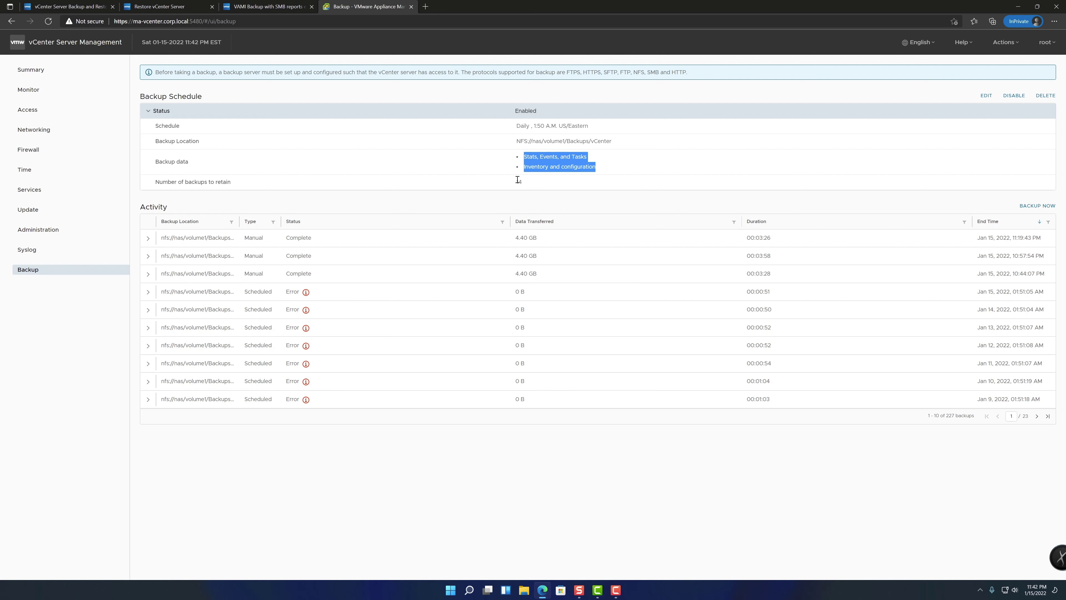
pyautogui.moveTo(515, 181); pyautogui.dragTo(538, 185)
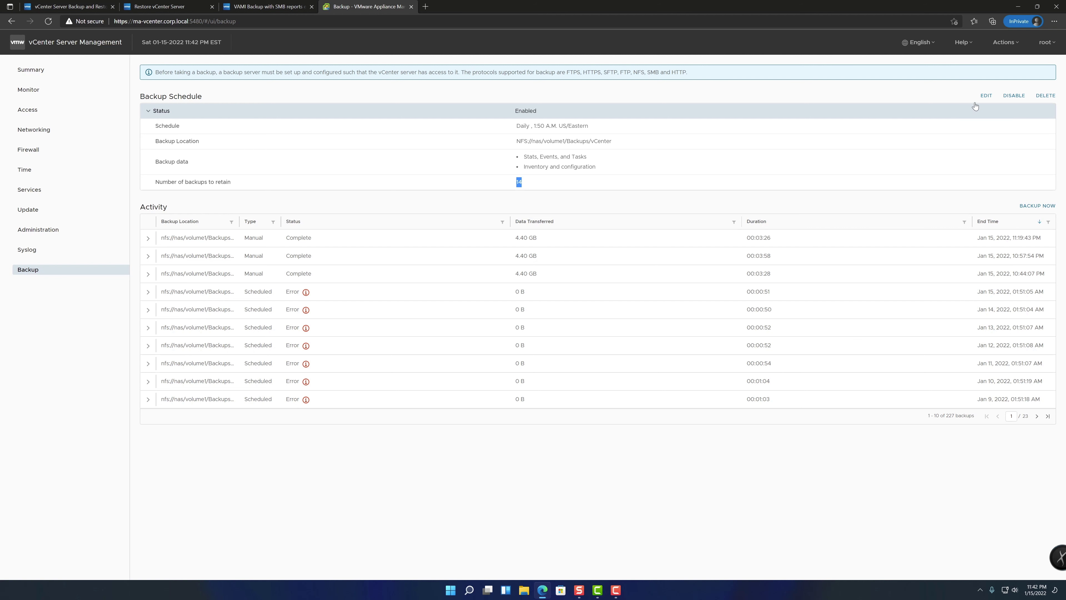
# Open the backup schedule for editing and highlight the nas server and volume1/Backups/vCenter path
pyautogui.click(985, 97)
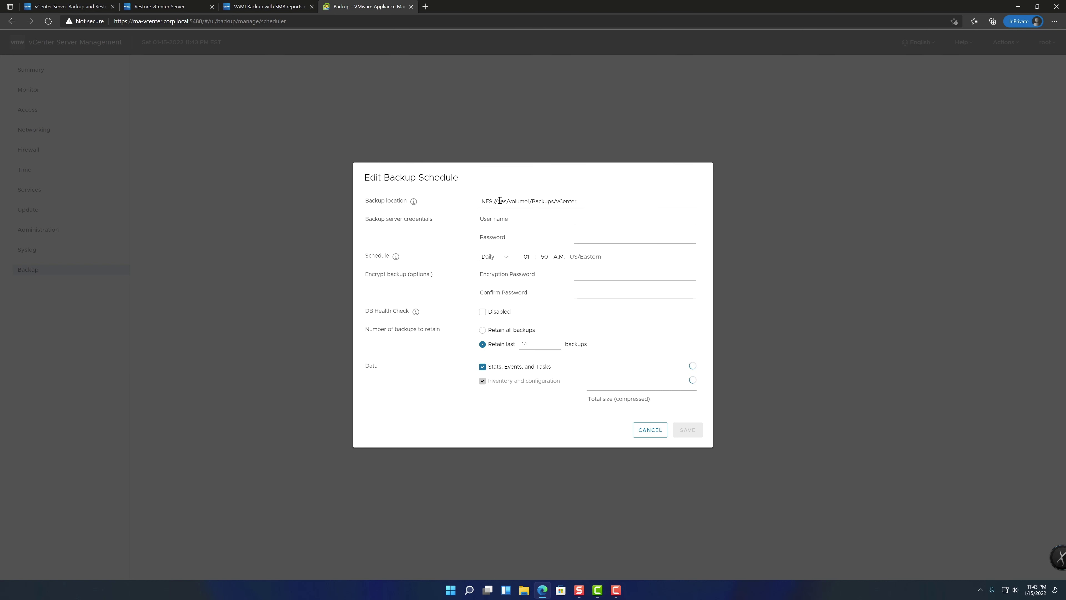
pyautogui.moveTo(498, 201); pyautogui.dragTo(508, 201)
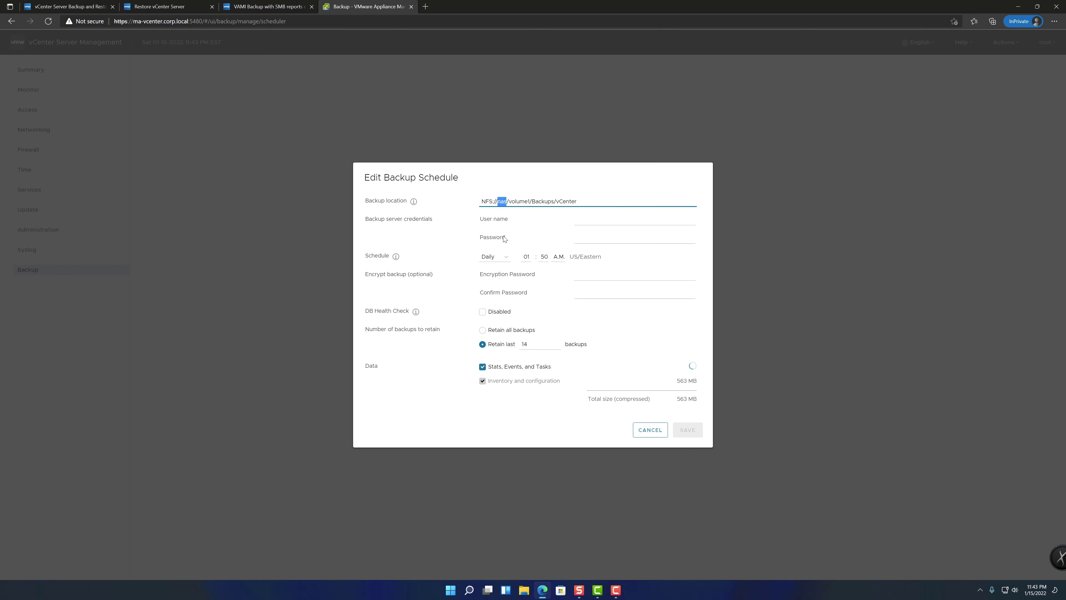
pyautogui.moveTo(509, 201); pyautogui.dragTo(616, 201)
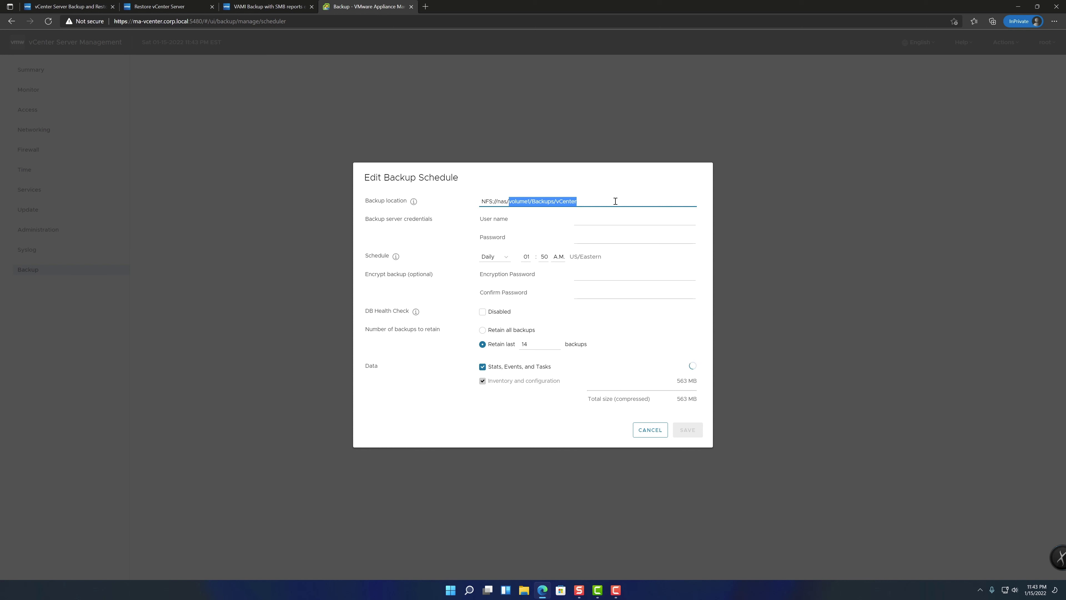
# Show the Backup location help on supported protocols and the location format
pyautogui.click(412, 203)
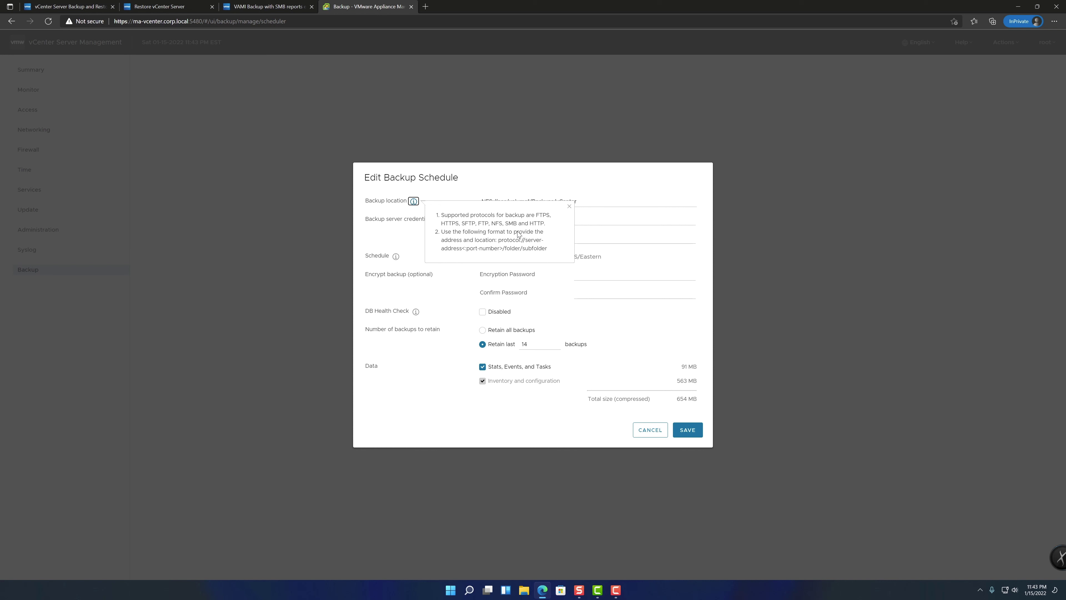
pyautogui.click(569, 207)
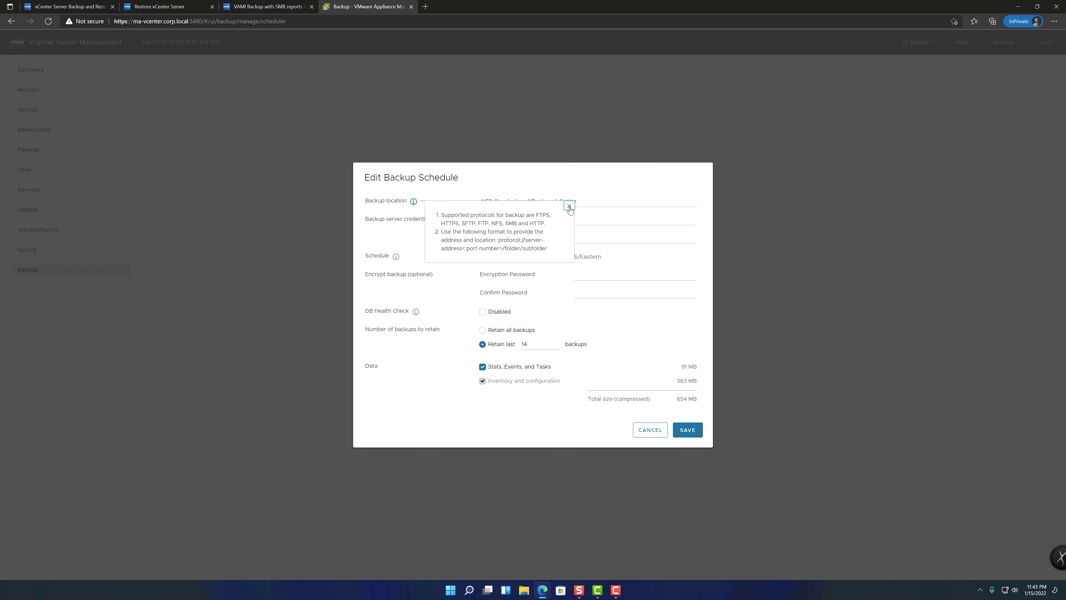
pyautogui.click(611, 192)
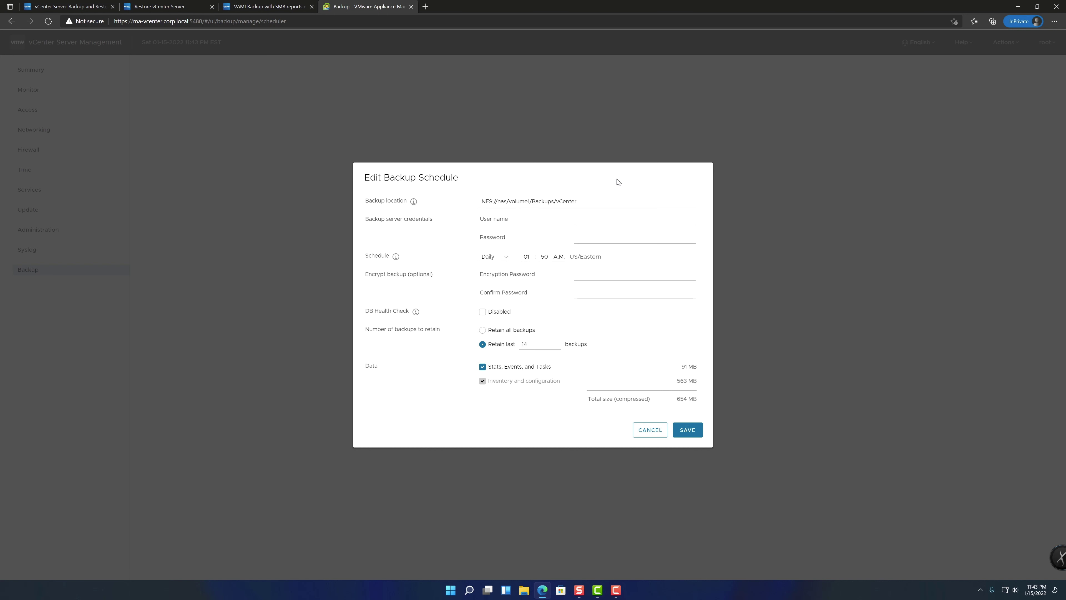
pyautogui.click(413, 201)
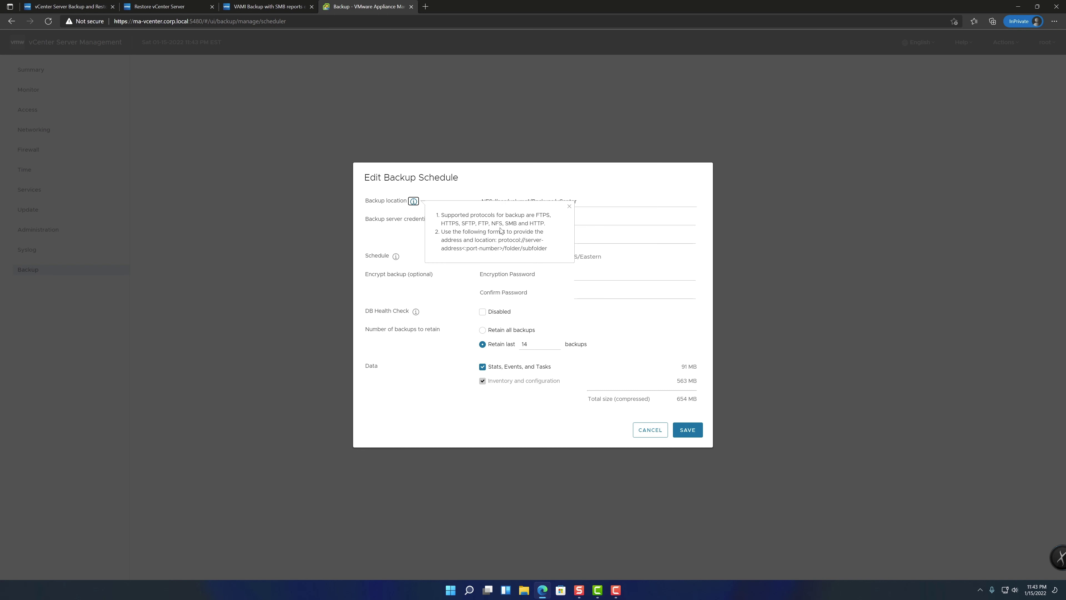
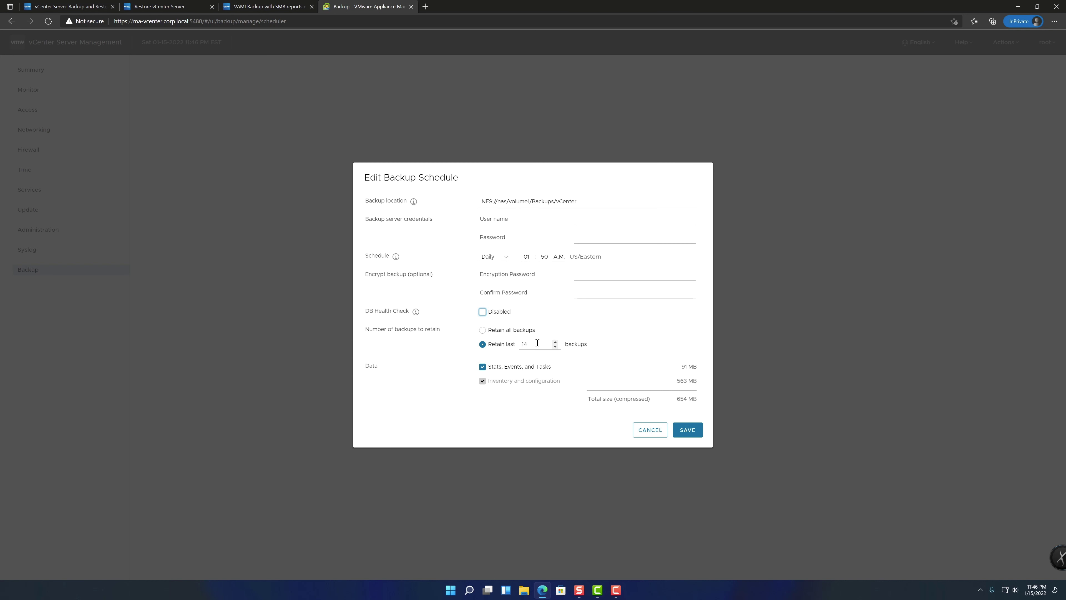
# Select the retention option to keep the last 14 backups
pyautogui.click(484, 329)
# Confirm 14-backup retention and save the edited daily 1:50 A.M. NFS schedule
pyautogui.click(483, 345)
pyautogui.click(687, 430)
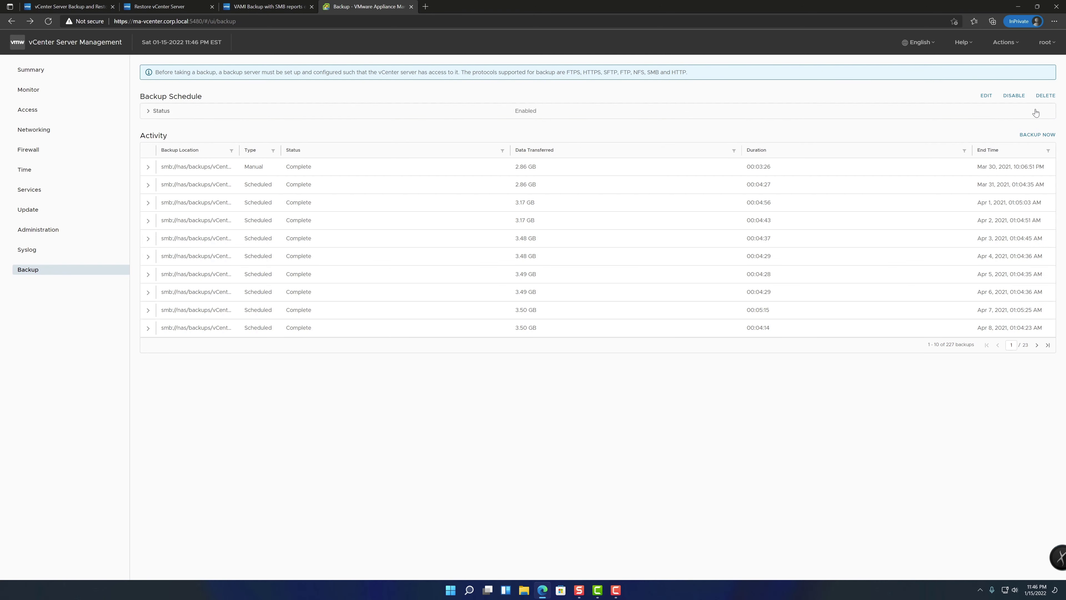
pyautogui.click(84, 3)
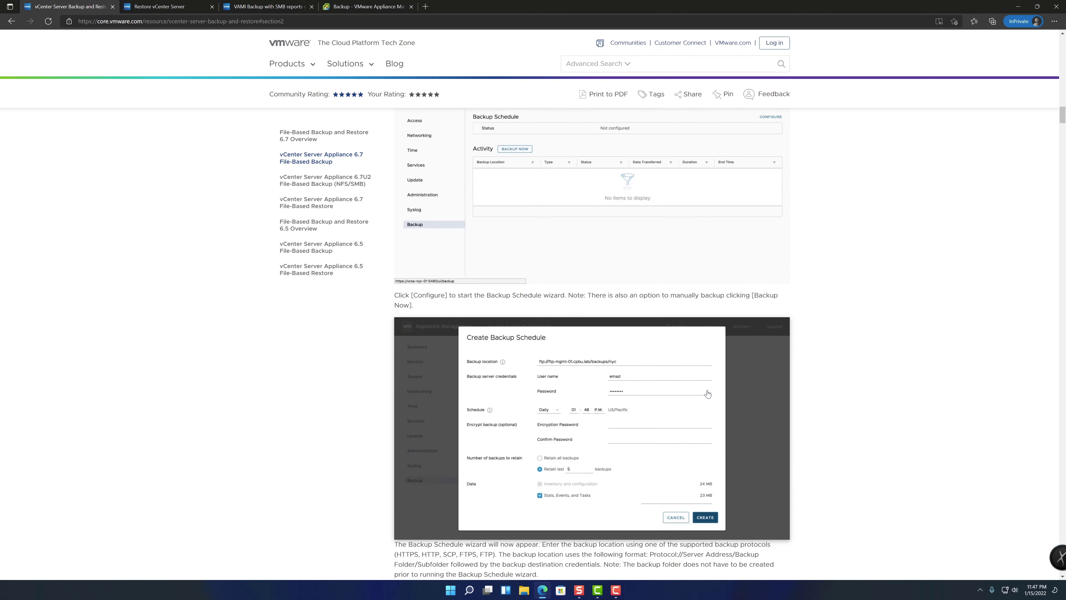
pyautogui.scroll(10, 708, 393)
pyautogui.scroll(-2, 319, 166)
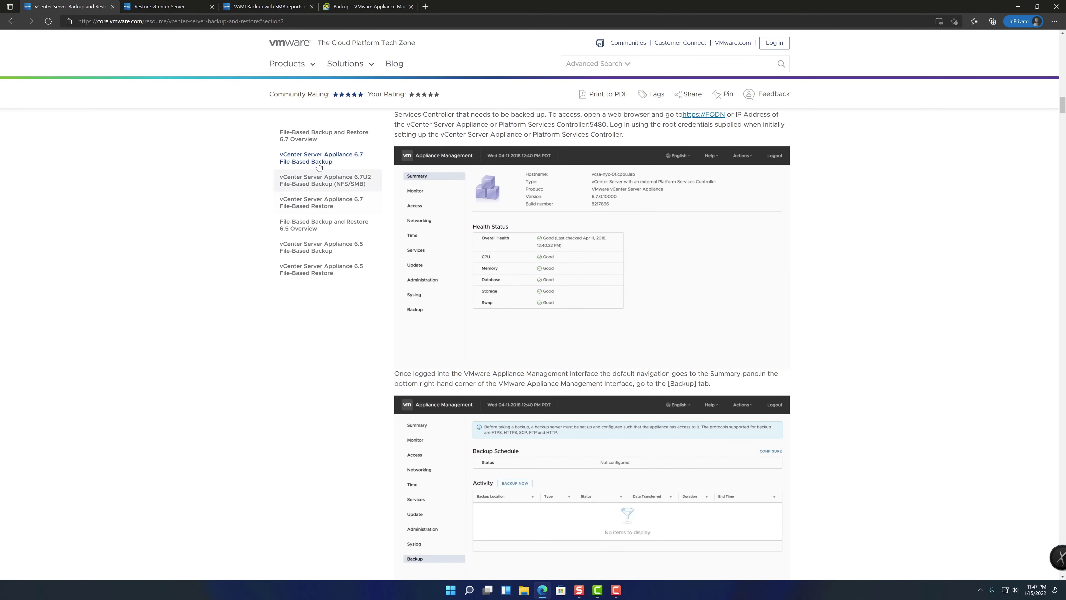
pyautogui.click(319, 183)
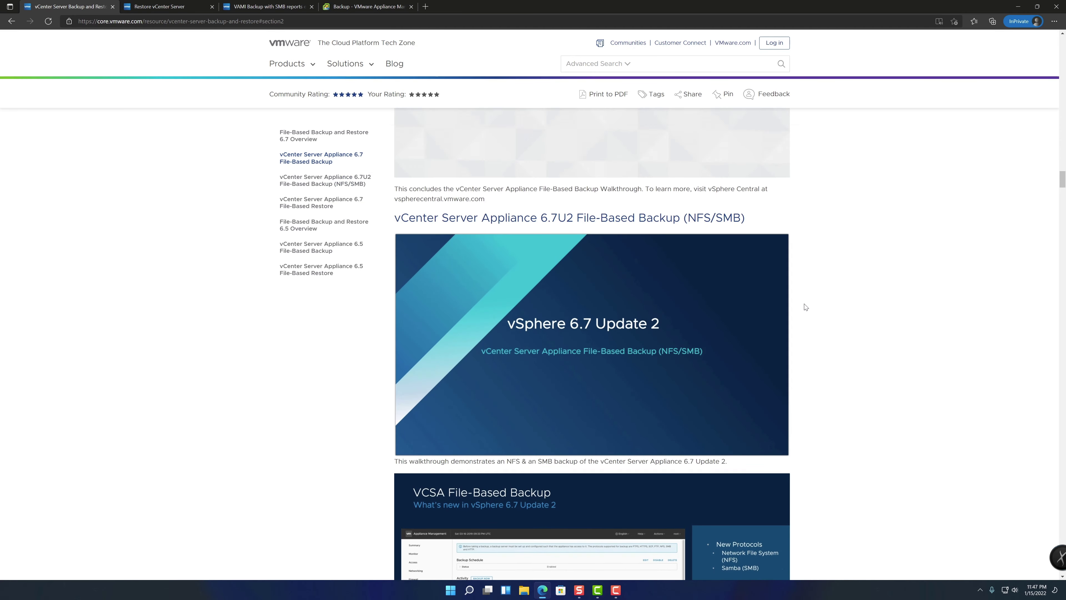
pyautogui.scroll(-20, 805, 307)
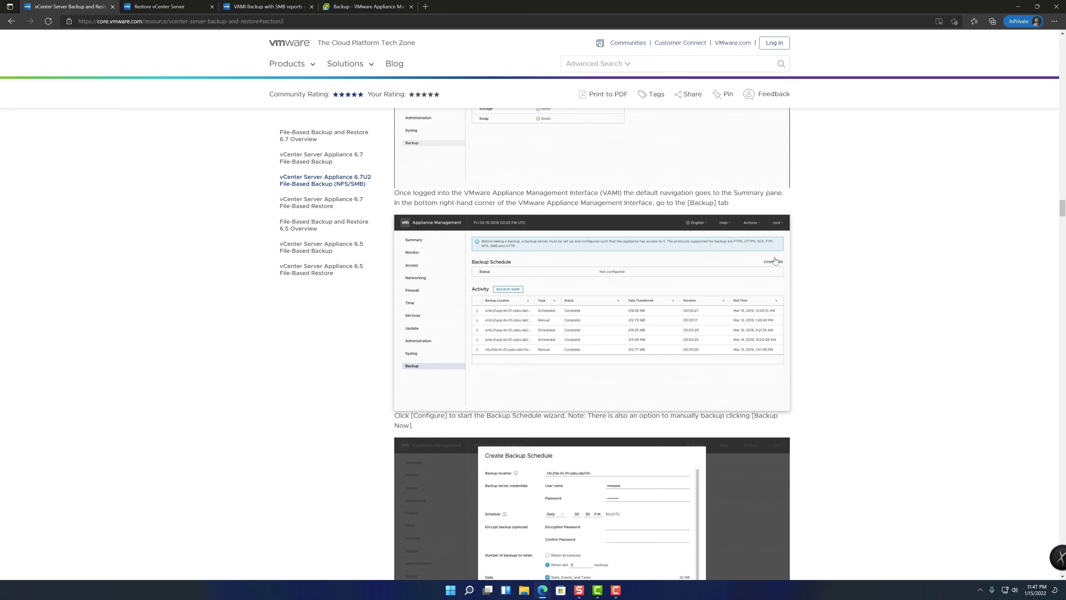
pyautogui.click(171, 4)
pyautogui.click(365, 6)
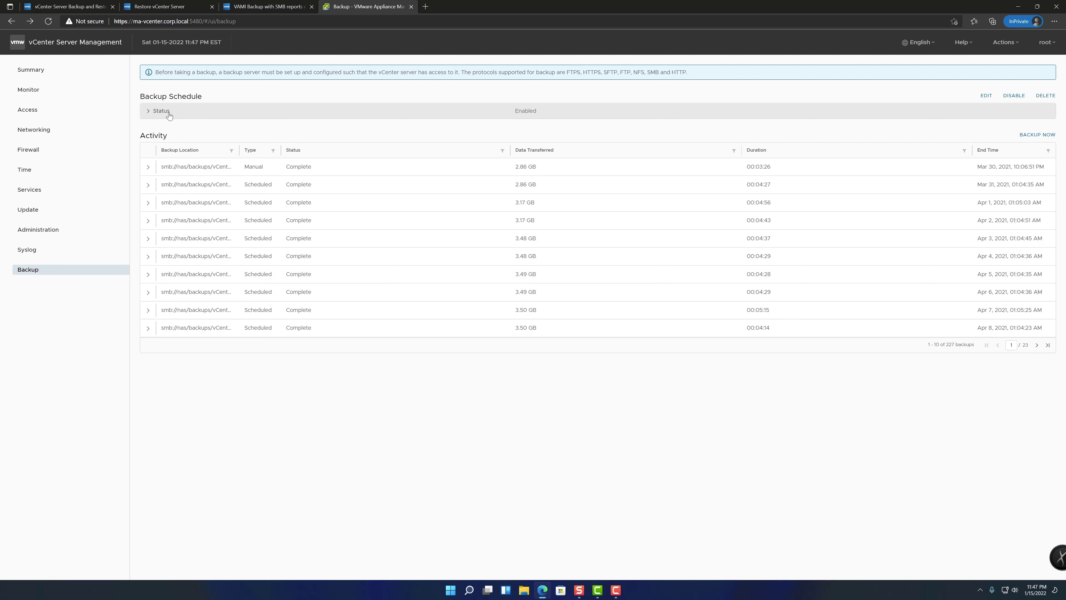
# Inspect the /vCenter paths in the schedule details and the Mar 30 manual backup row
pyautogui.click(155, 112)
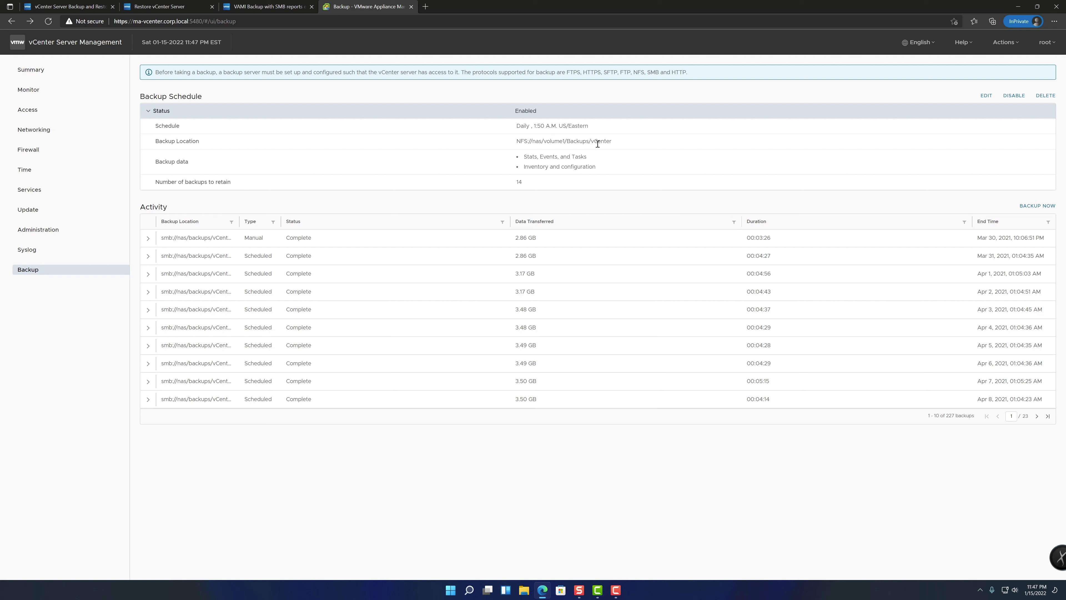
pyautogui.moveTo(589, 142); pyautogui.dragTo(613, 143)
pyautogui.click(612, 143)
pyautogui.click(149, 240)
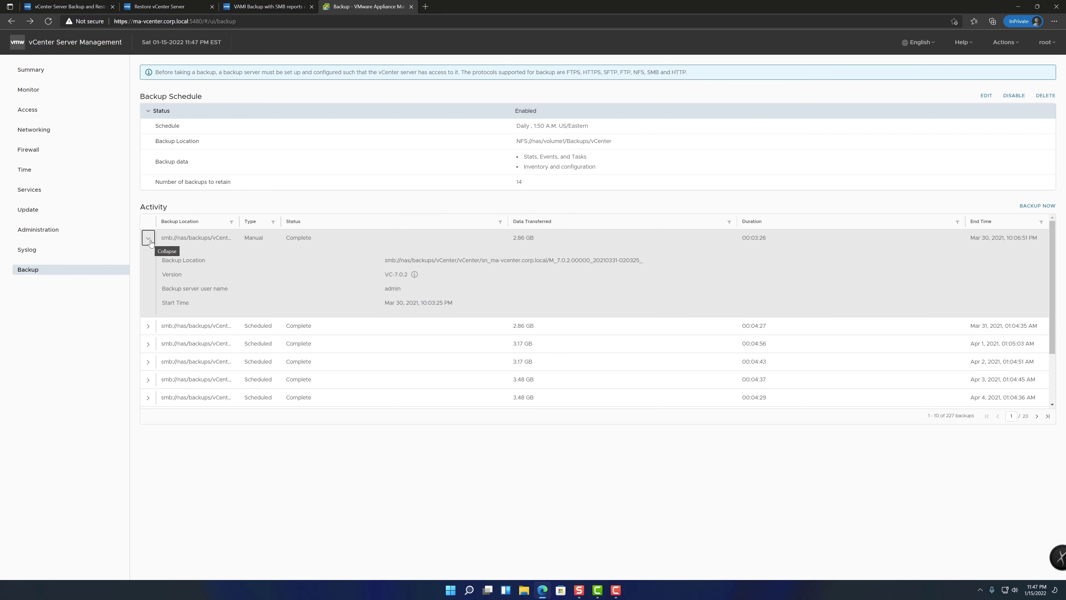
pyautogui.moveTo(436, 261); pyautogui.dragTo(480, 260)
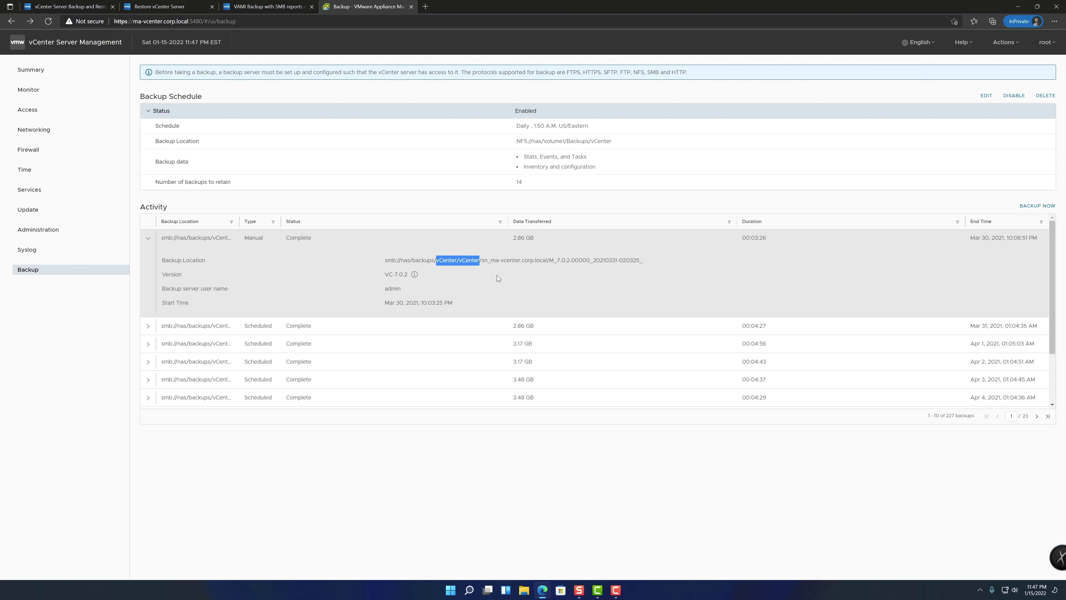
pyautogui.click(148, 238)
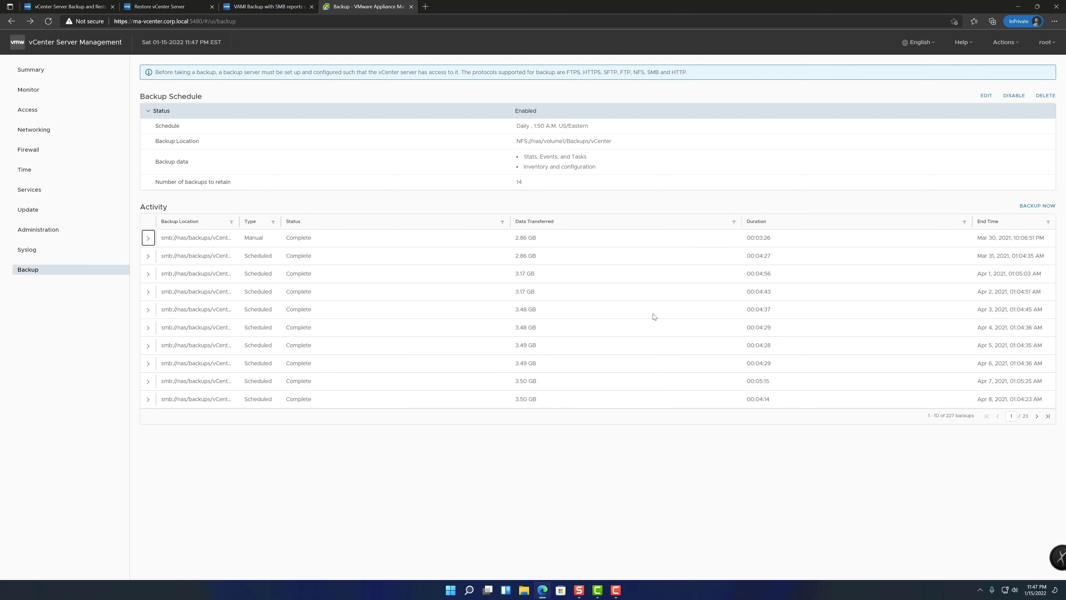
# Set up a manual backup reusing the schedule's NFS location and user name, no description
pyautogui.click(1037, 205)
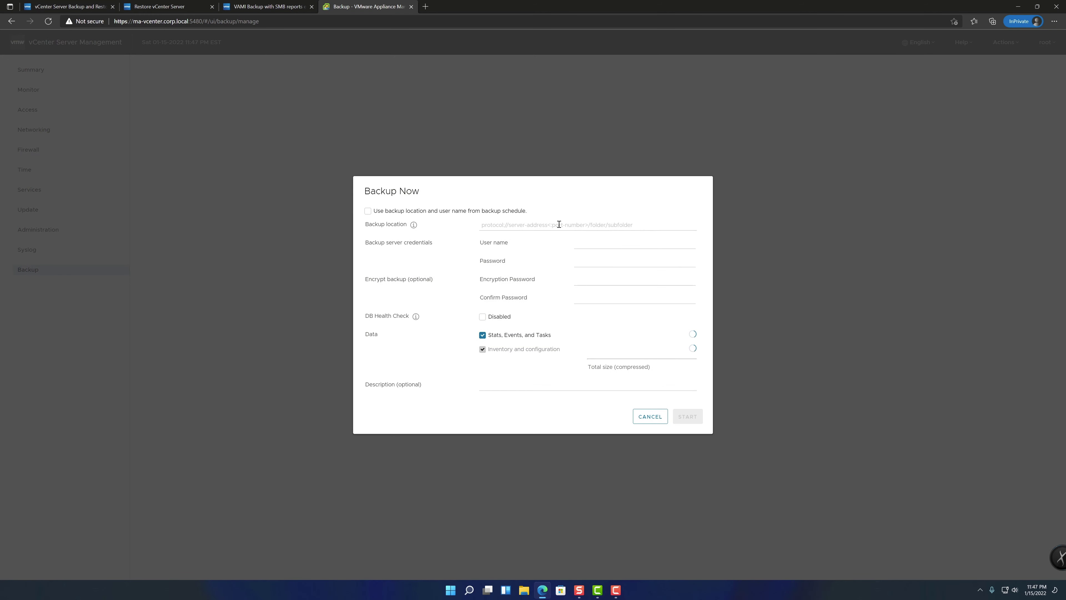
pyautogui.click(368, 212)
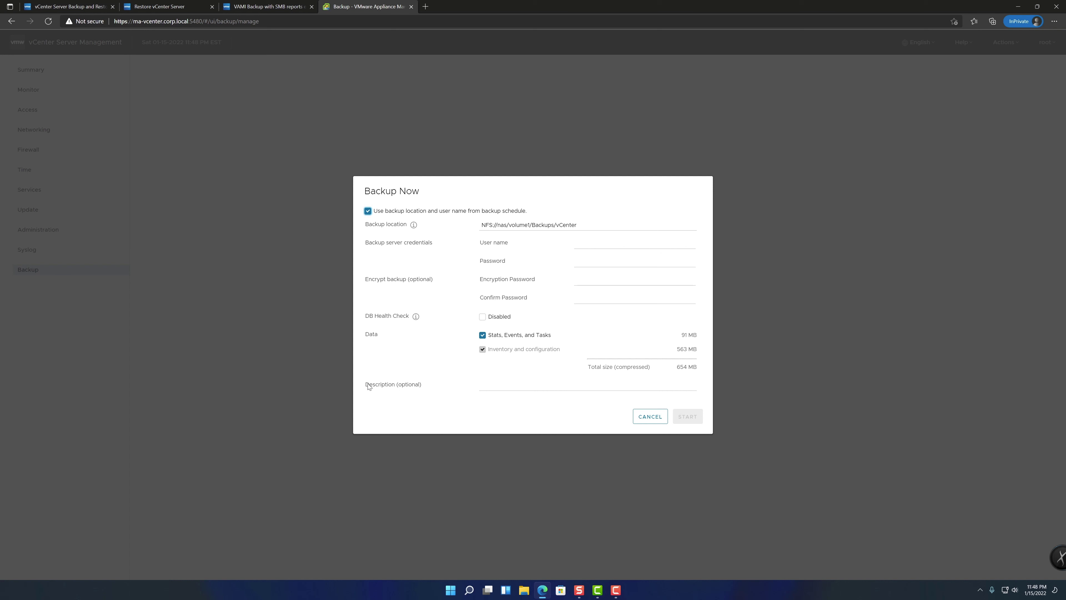
pyautogui.click(512, 388)
pyautogui.click(690, 416)
pyautogui.click(601, 223)
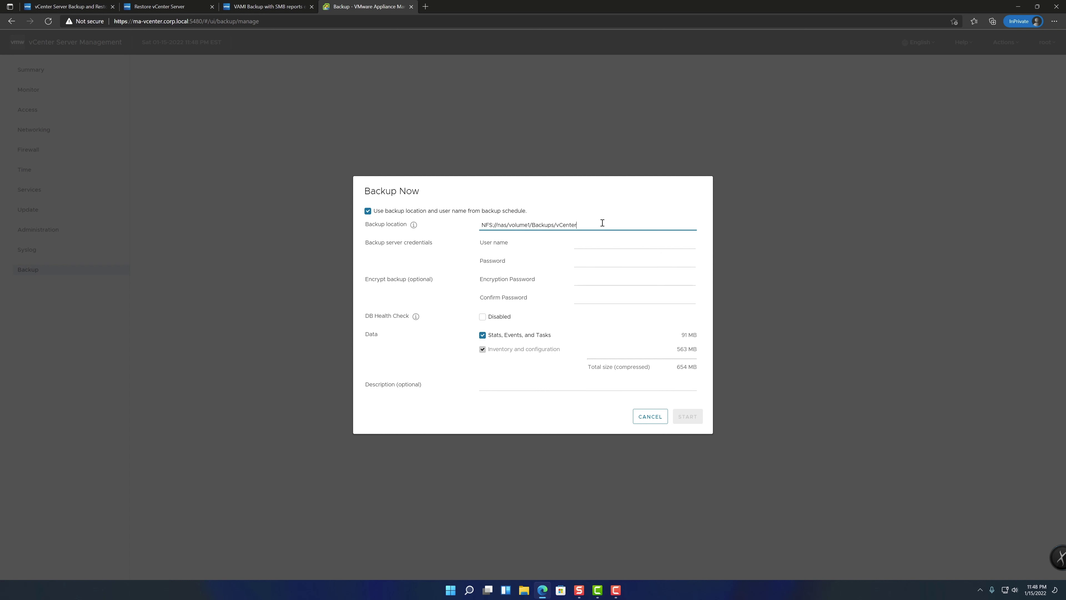
pyautogui.click(622, 246)
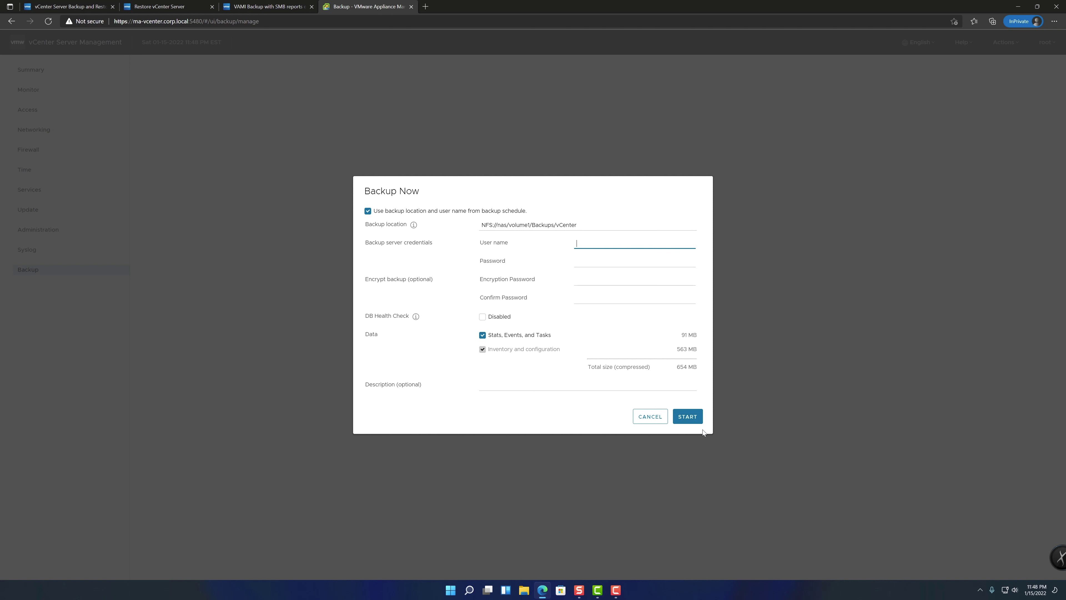
# Start the manual NFS backup, expand its row, and show the Version restore-requirement note
pyautogui.click(698, 419)
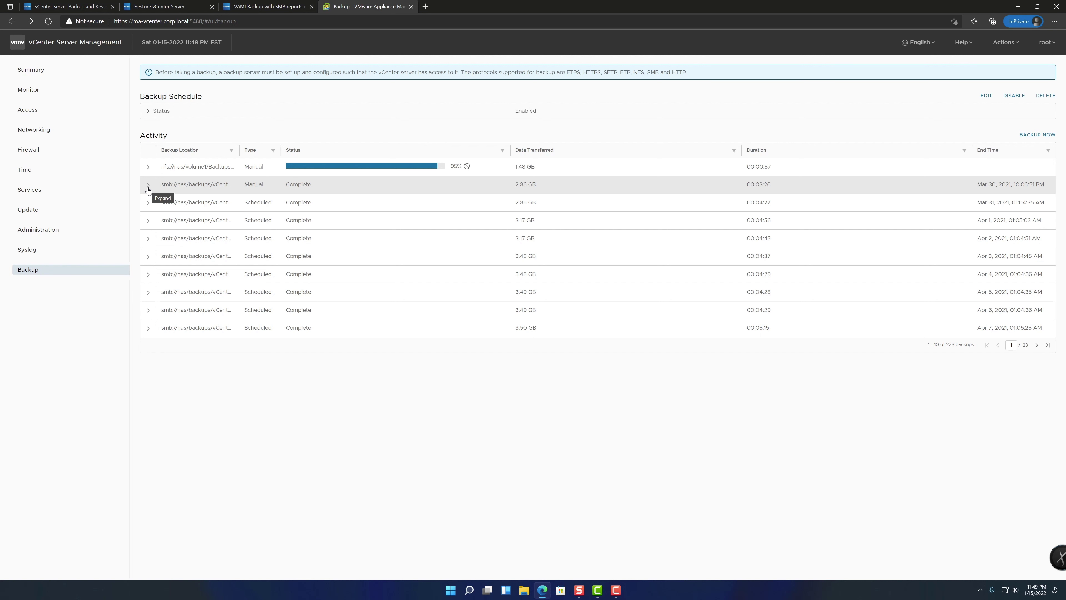
pyautogui.click(147, 166)
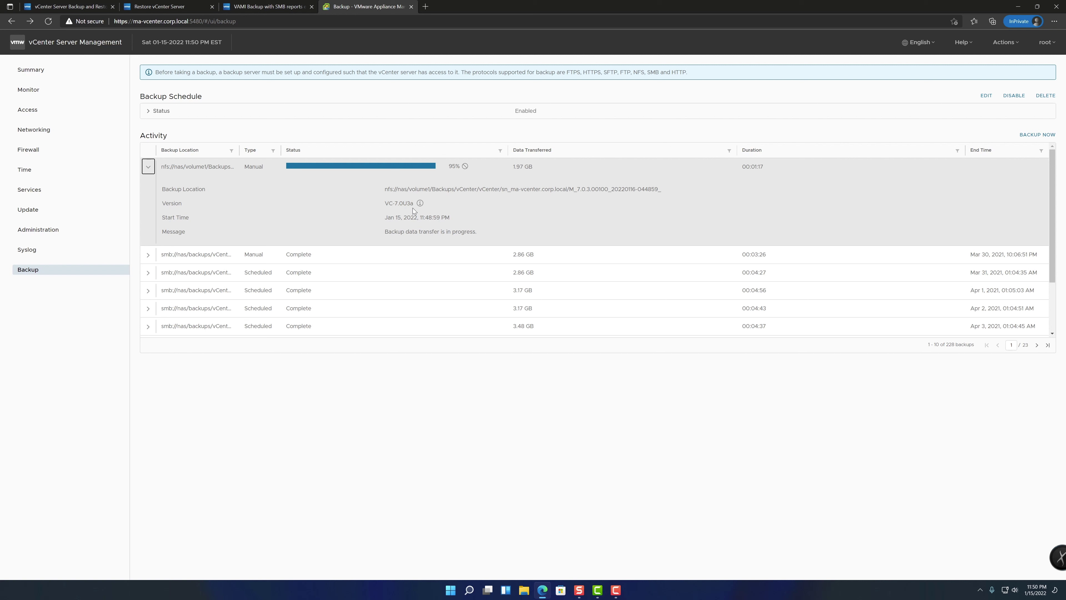
pyautogui.click(419, 203)
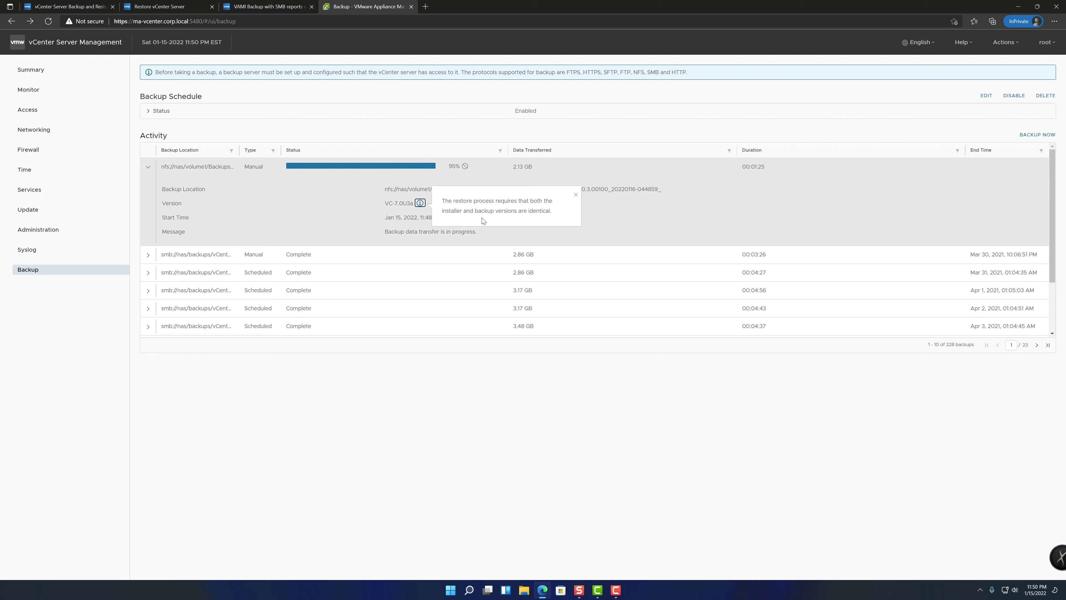
# Close the version note and let the backup complete with 4.40 GB transferred
pyautogui.click(575, 195)
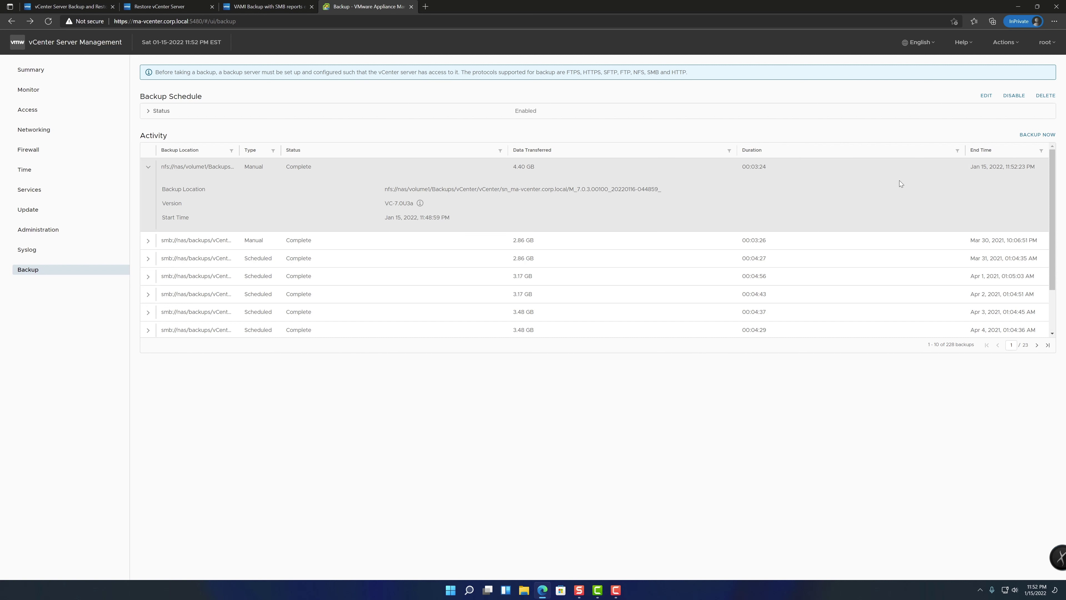
pyautogui.click(986, 151)
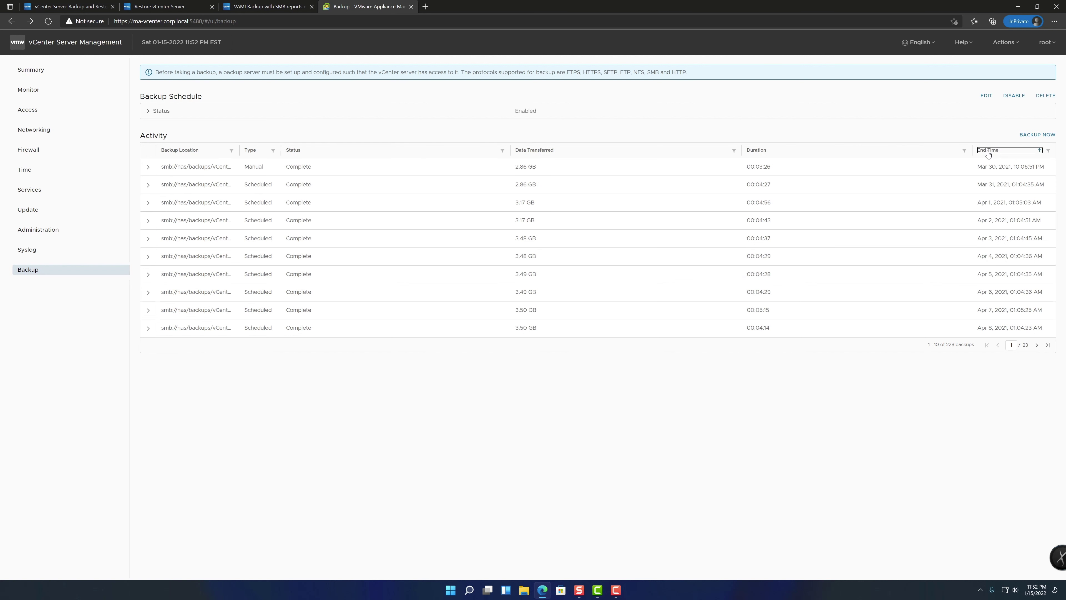
pyautogui.click(988, 152)
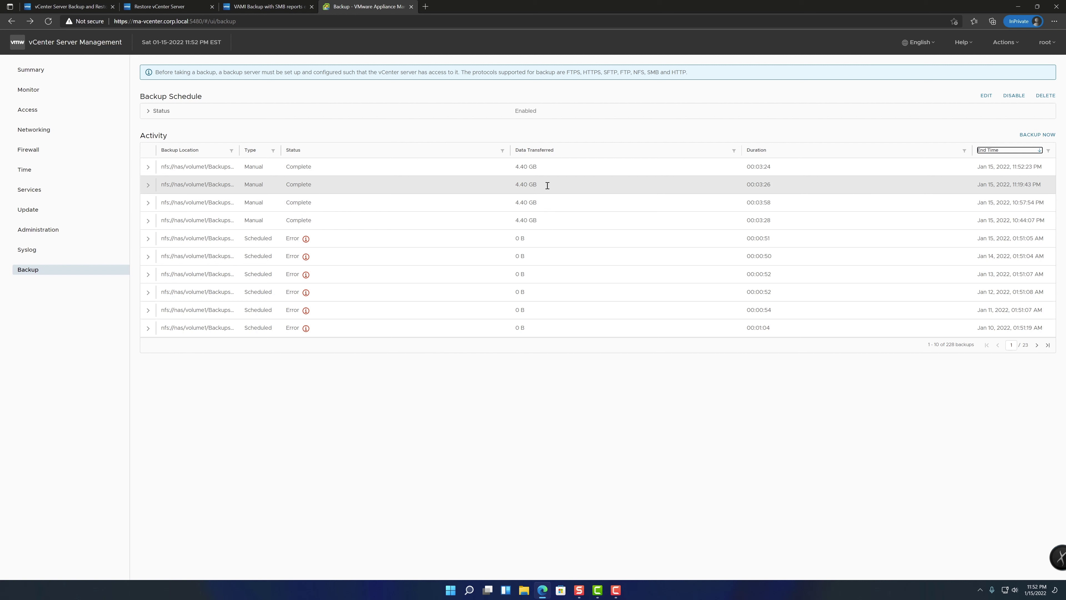
pyautogui.click(148, 167)
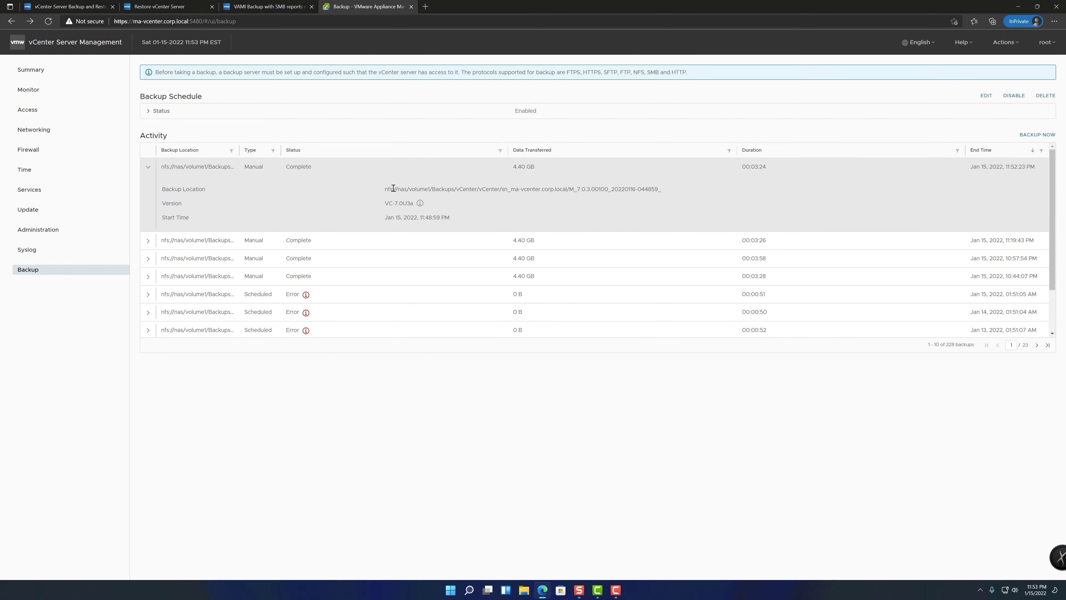
pyautogui.moveTo(387, 189); pyautogui.dragTo(502, 189)
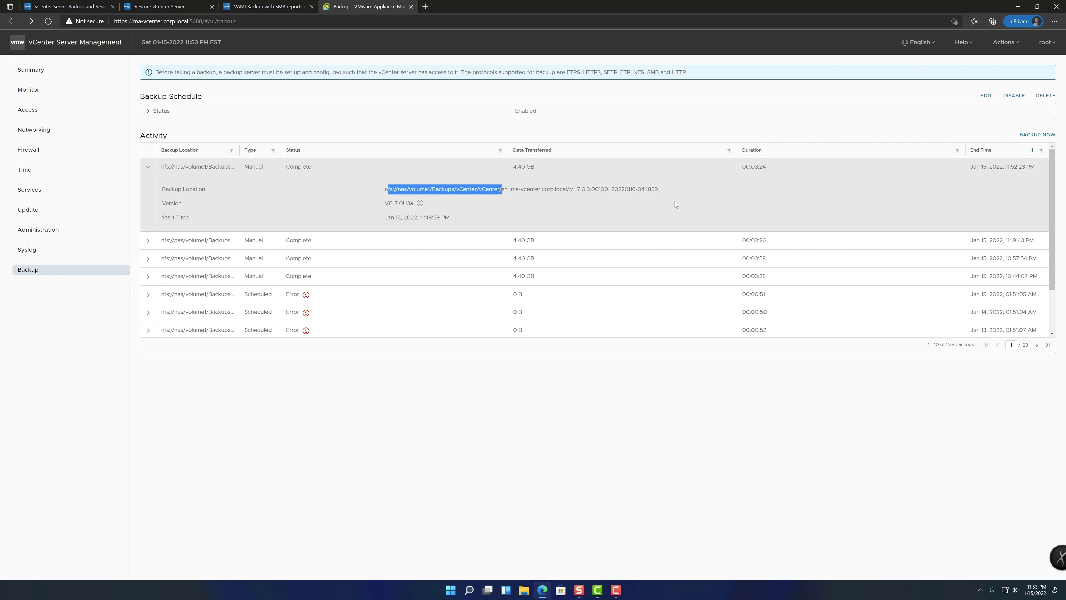
pyautogui.click(84, 6)
pyautogui.scroll(15, 659, 317)
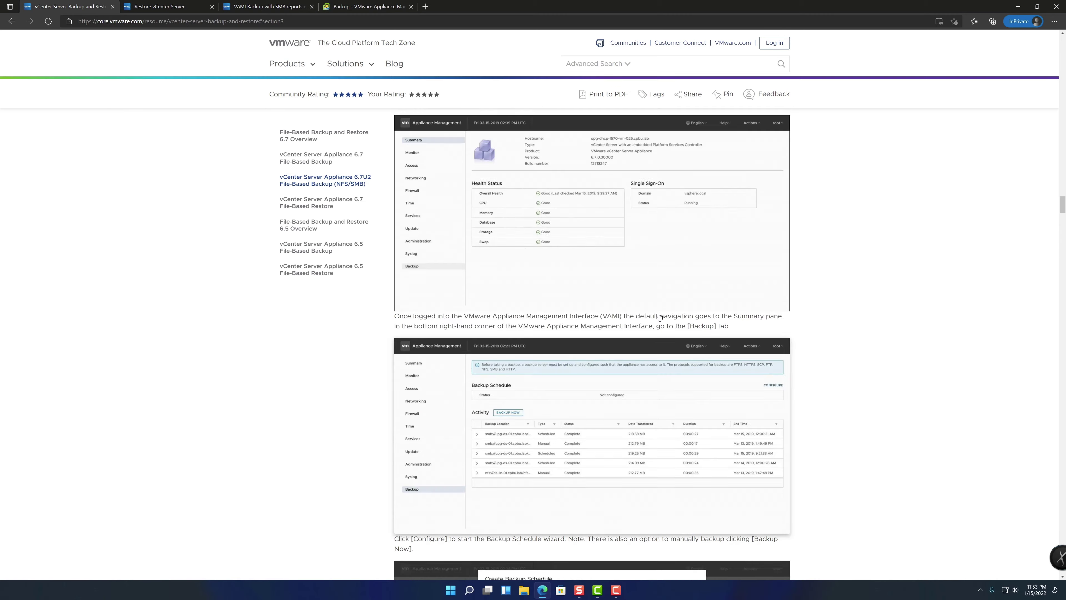
pyautogui.scroll(10, 660, 317)
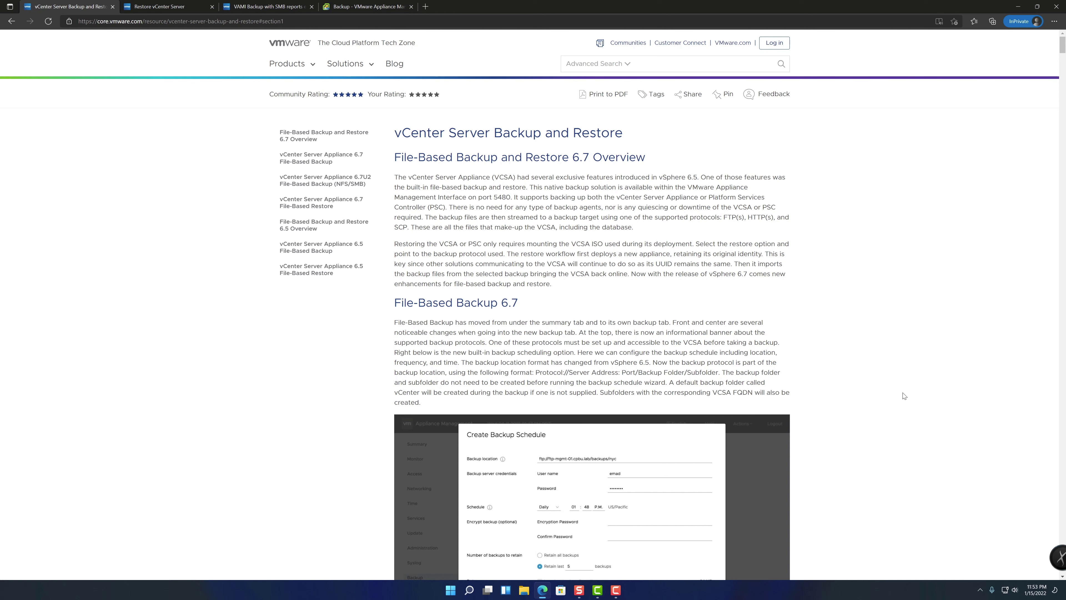
pyautogui.scroll(-10, 904, 395)
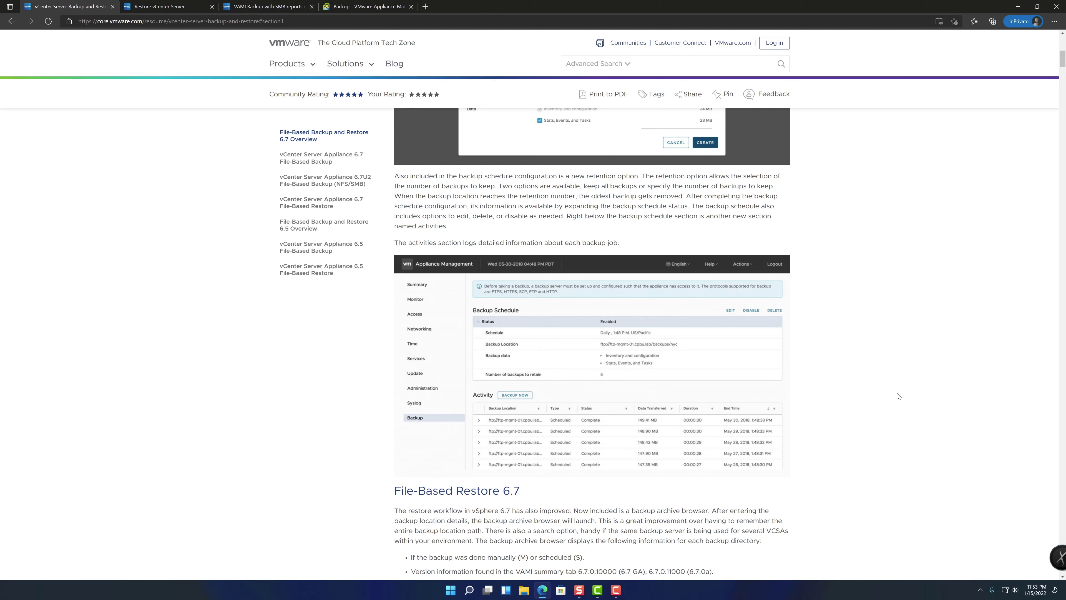
pyautogui.scroll(2, 898, 396)
pyautogui.scroll(9, 898, 396)
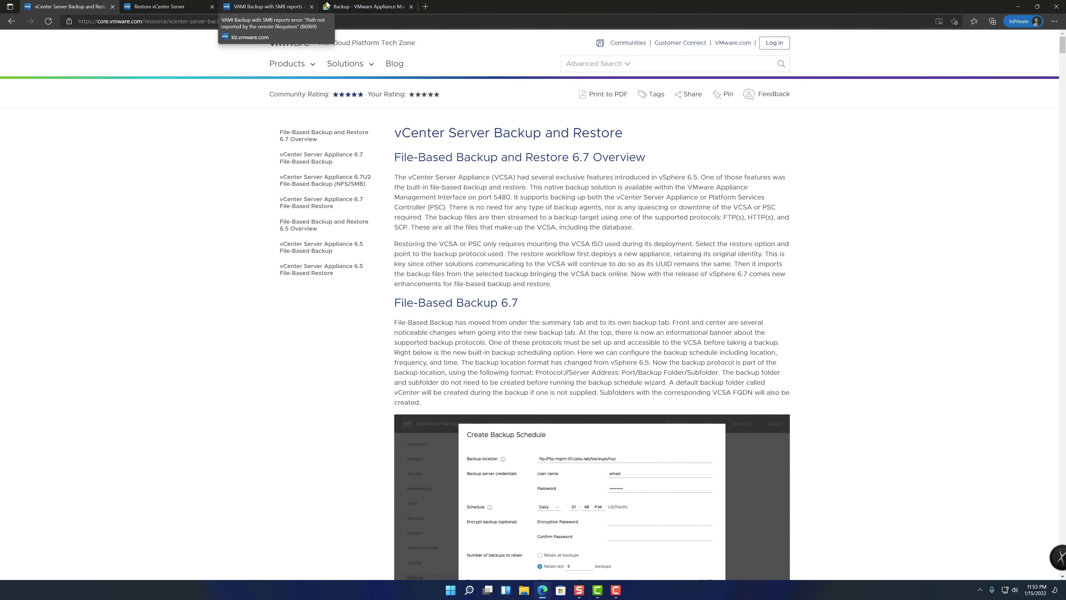
pyautogui.click(361, 5)
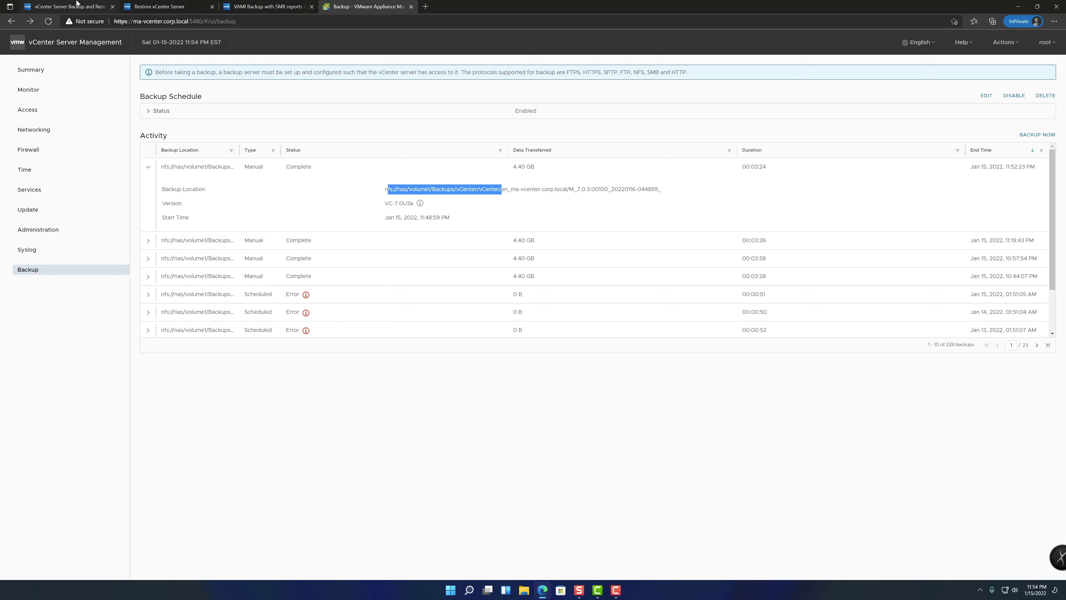
# Scroll the backup and restore article, then view Restore vCenter Server and KB 86069 on the SMB error
pyautogui.click(77, 3)
pyautogui.scroll(-20, 621, 277)
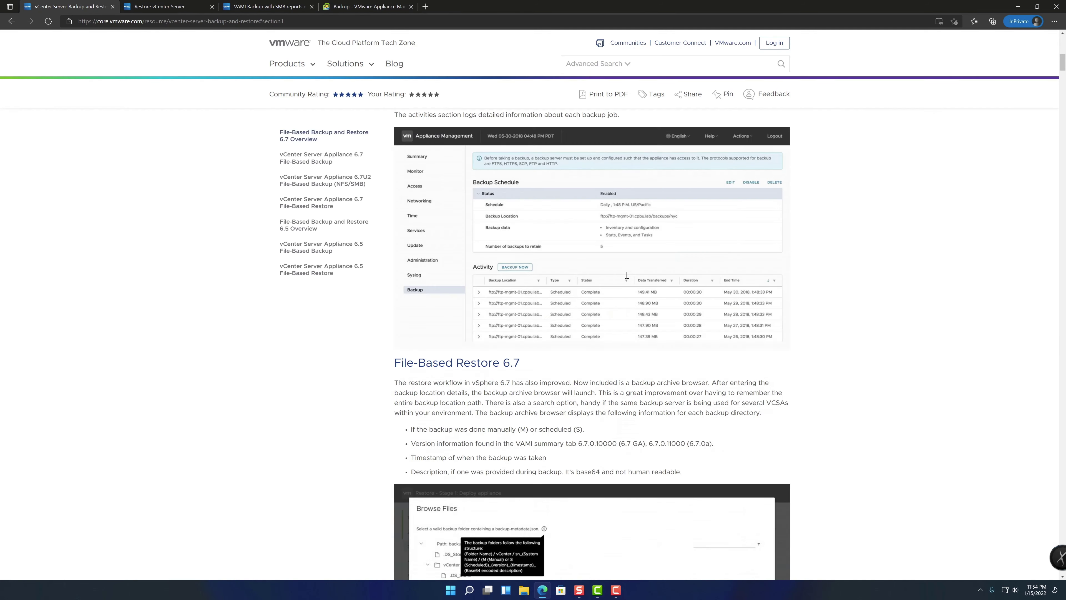
pyautogui.scroll(-10, 624, 280)
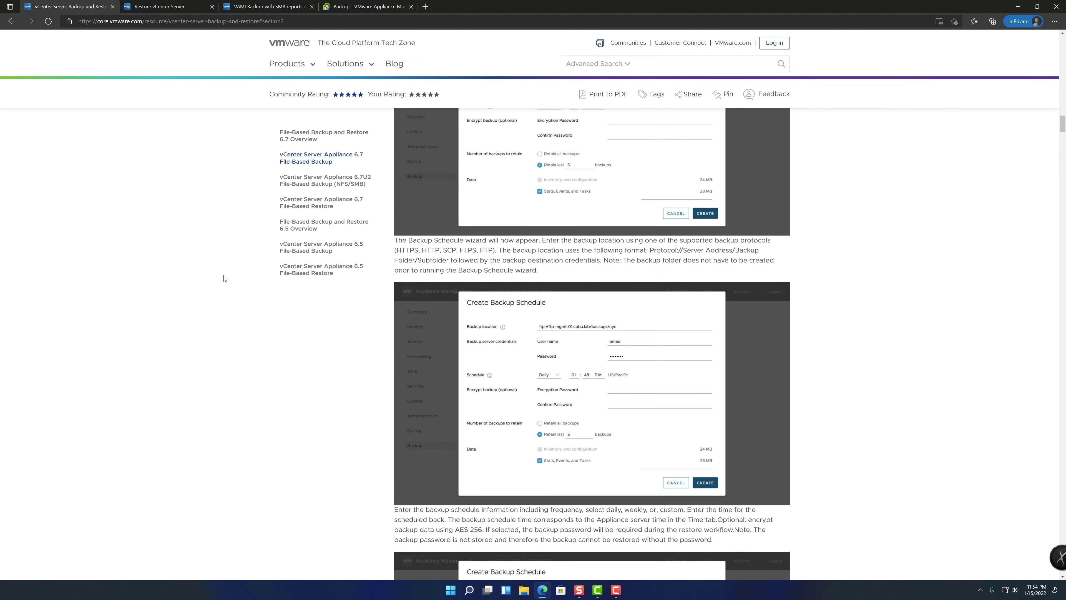
pyautogui.scroll(-1, 210, 282)
pyautogui.scroll(-5, 210, 283)
pyautogui.click(159, 7)
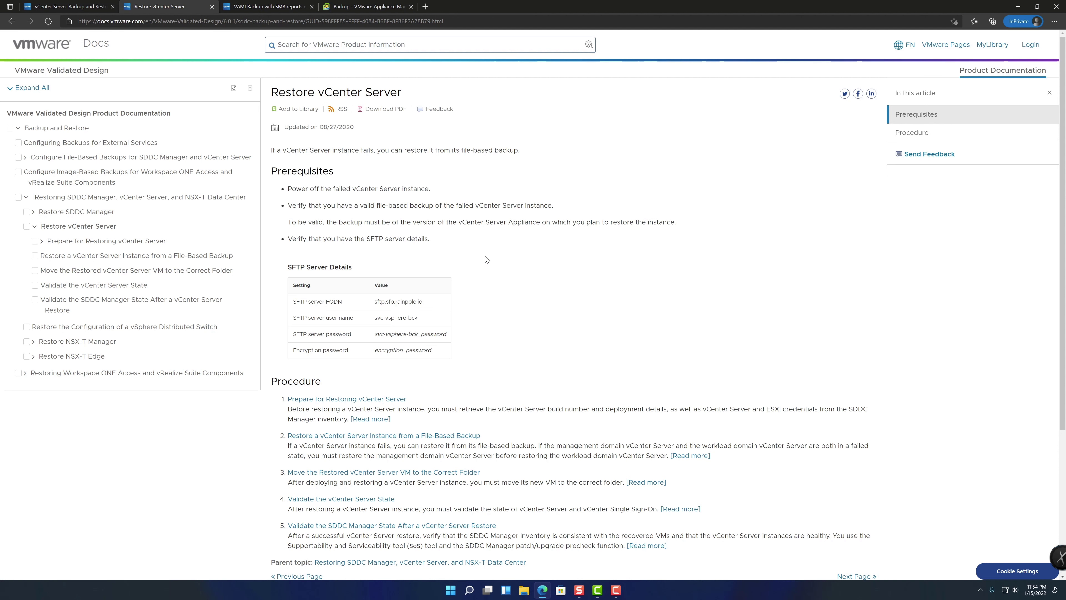
pyautogui.click(264, 5)
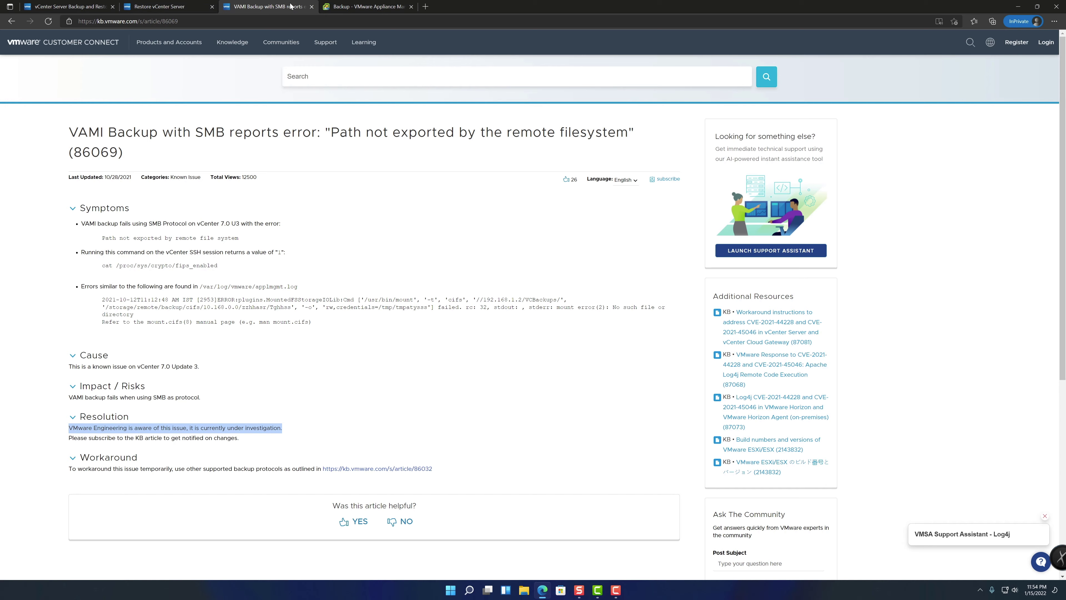